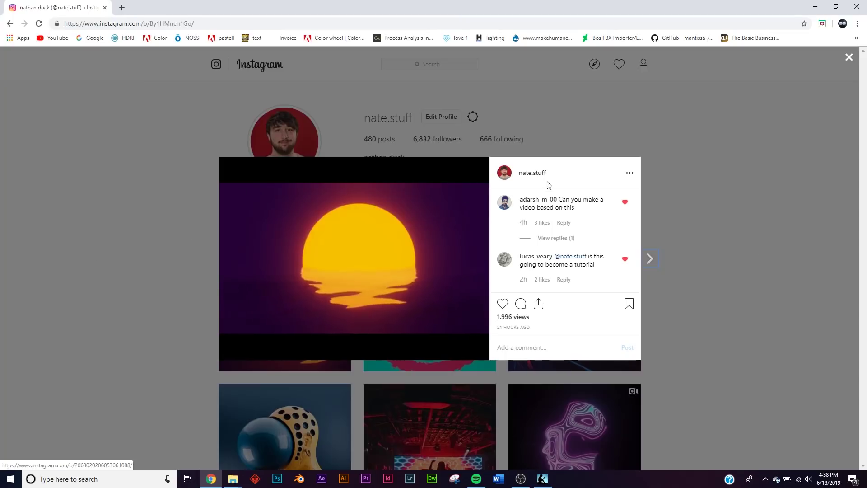
# Close the reference post, switch to Blender and add a plane mesh at the origin.
pyautogui.click(720, 126)
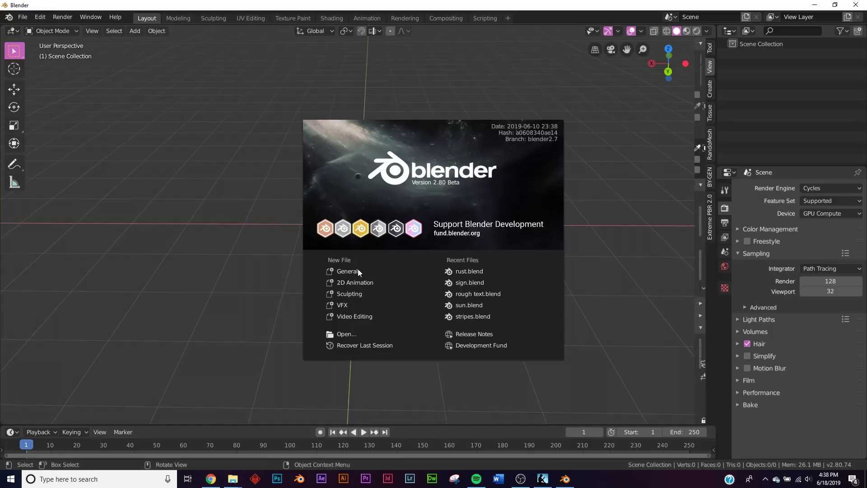
pyautogui.click(197, 262)
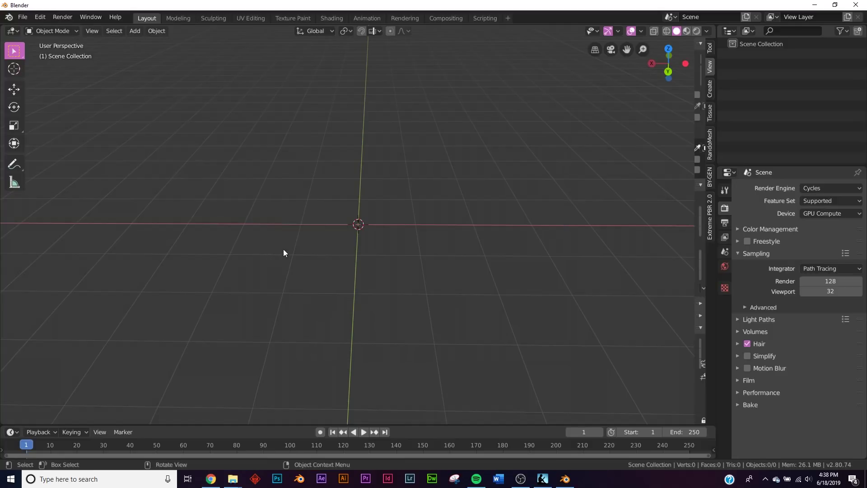
pyautogui.moveTo(368, 245); pyautogui.dragTo(366, 243, button='middle')
pyautogui.moveTo(447, 238); pyautogui.dragTo(393, 236, button='middle')
pyautogui.hotkey('shift', 'a')
pyautogui.moveTo(369, 172)
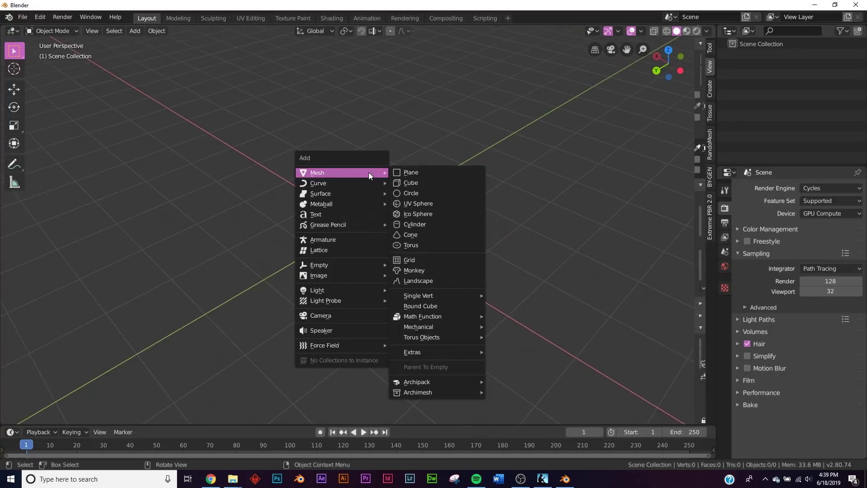
pyautogui.click(406, 172)
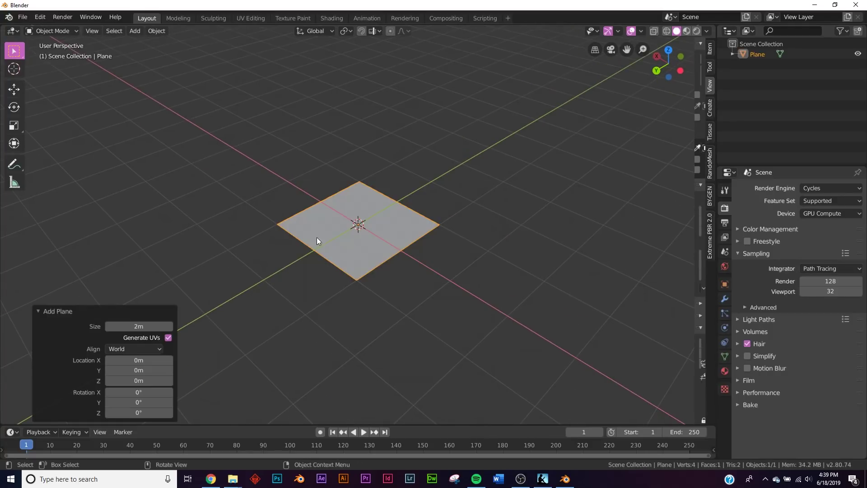
# Give the plane an Ocean modifier and scale the resulting water surface down by a factor of about 0.256.
pyautogui.click(725, 298)
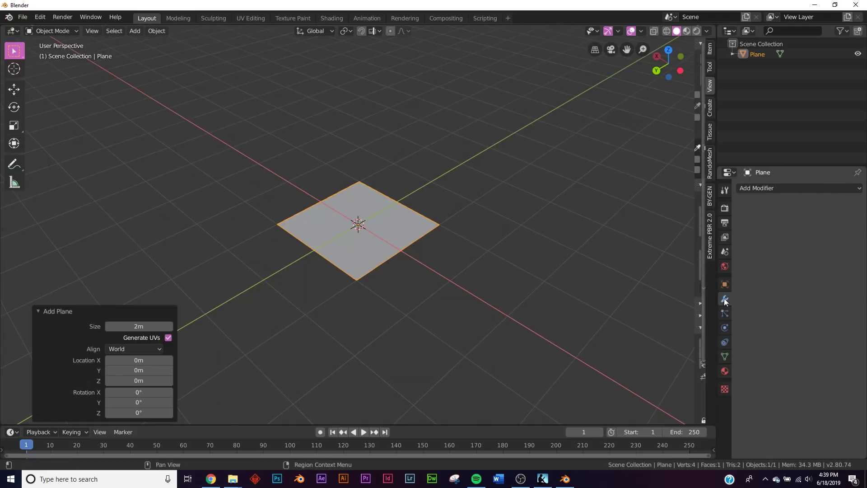
pyautogui.click(788, 187)
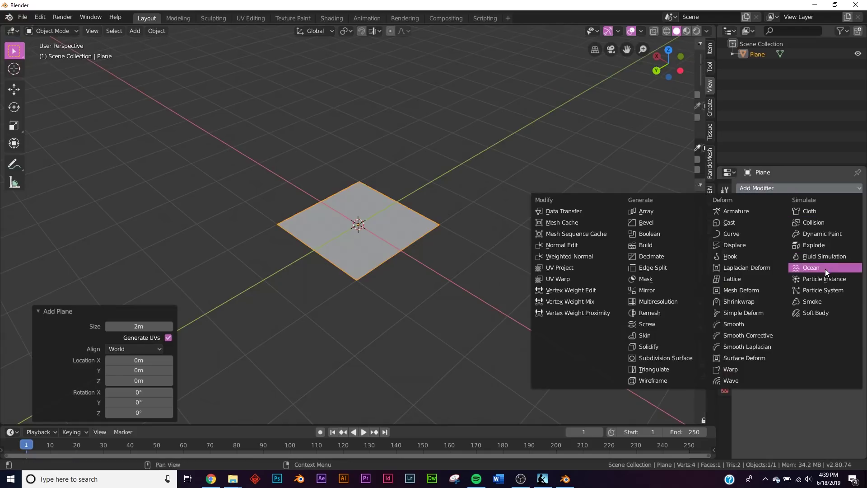
pyautogui.click(811, 267)
pyautogui.scroll(-4, 427, 269)
pyautogui.moveTo(428, 270)
pyautogui.mouseDown(button='middle')
pyautogui.moveTo(338, 318)
pyautogui.moveTo(415, 250)
pyautogui.moveTo(488, 249)
pyautogui.mouseUp(button='middle')
pyautogui.press('s')
pyautogui.click(392, 243)
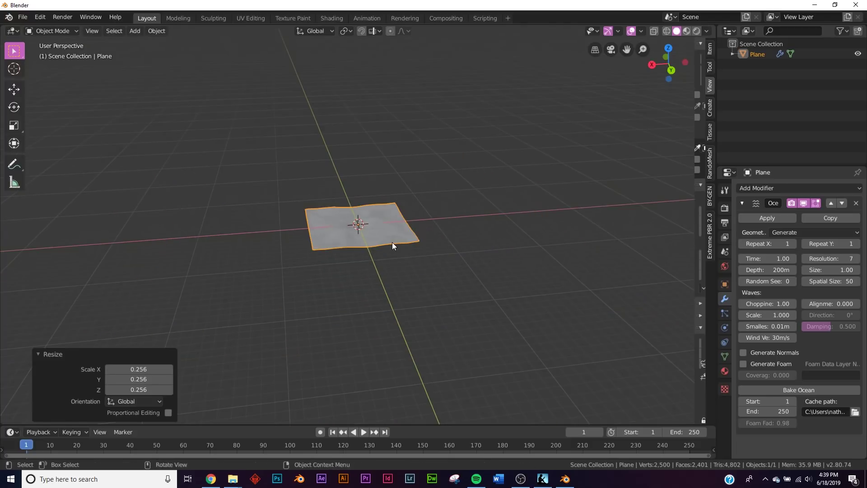
# Add a UV sphere at the centre of the ocean surface.
pyautogui.scroll(5, 392, 242)
pyautogui.moveTo(392, 242); pyautogui.dragTo(358, 240, button='middle')
pyautogui.hotkey('shift', 'a')
pyautogui.moveTo(384, 162)
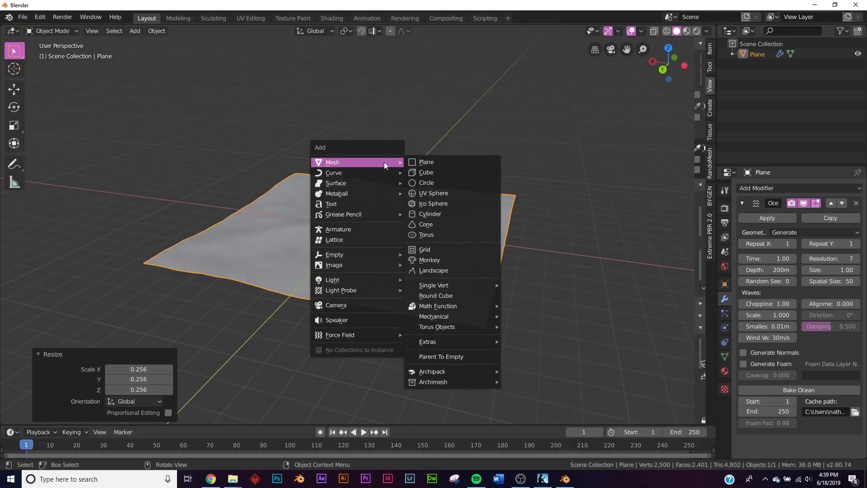
pyautogui.click(438, 194)
# Subdivide the whole sphere mesh with one cut and a smoothness of 1.000.
pyautogui.moveTo(447, 193); pyautogui.dragTo(246, 256, button='middle')
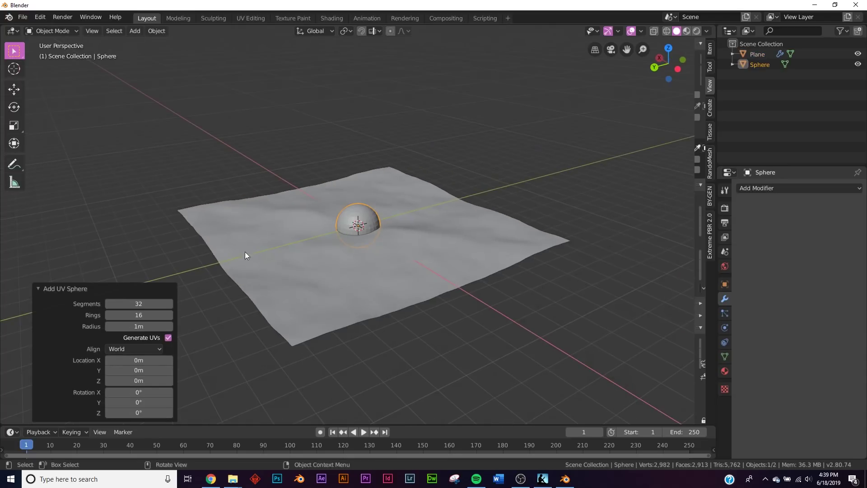
pyautogui.press('Tab')
pyautogui.rightClick(295, 190)
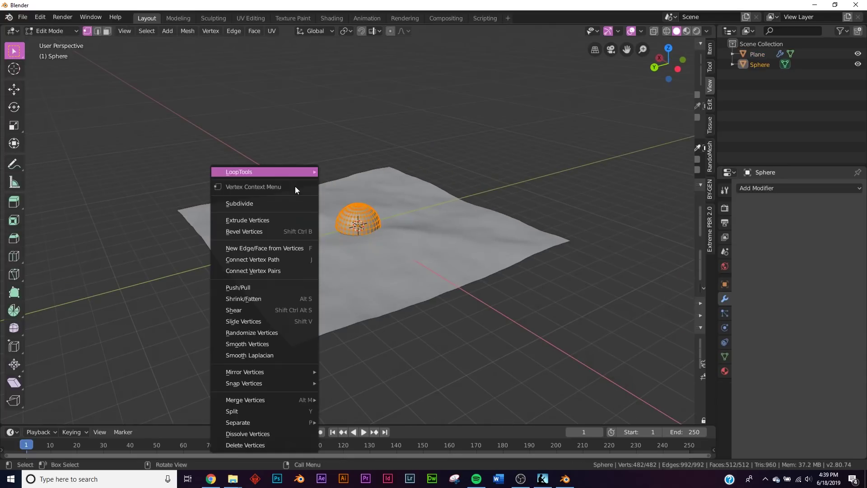
pyautogui.click(265, 207)
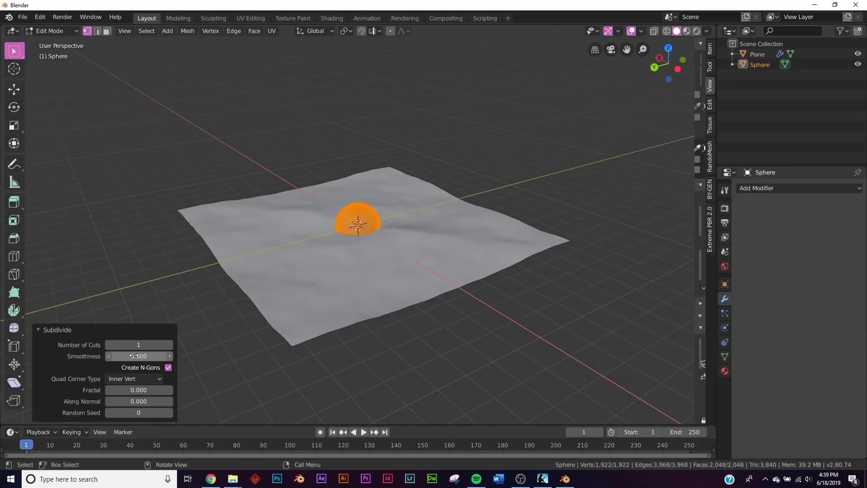
pyautogui.moveTo(136, 356); pyautogui.dragTo(185, 351)
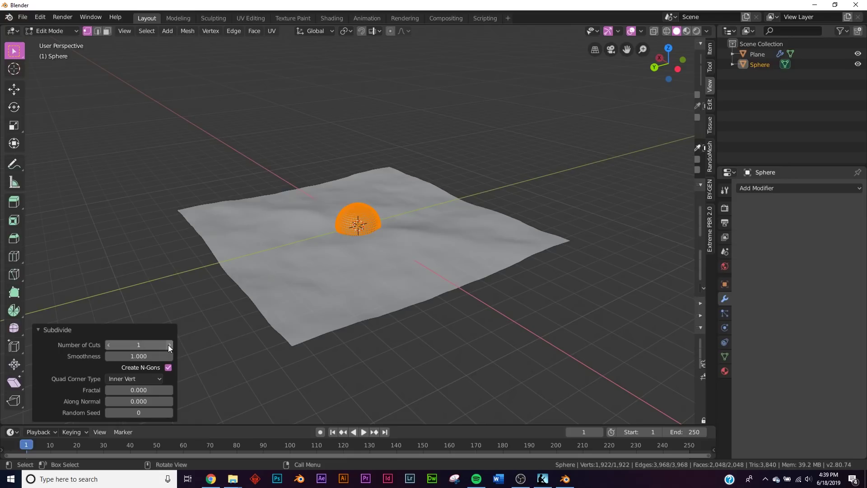
pyautogui.press('Tab')
# Shade the sphere smooth and move it about -8.8 m along the Y axis to the edge of the ocean.
pyautogui.rightClick(370, 204)
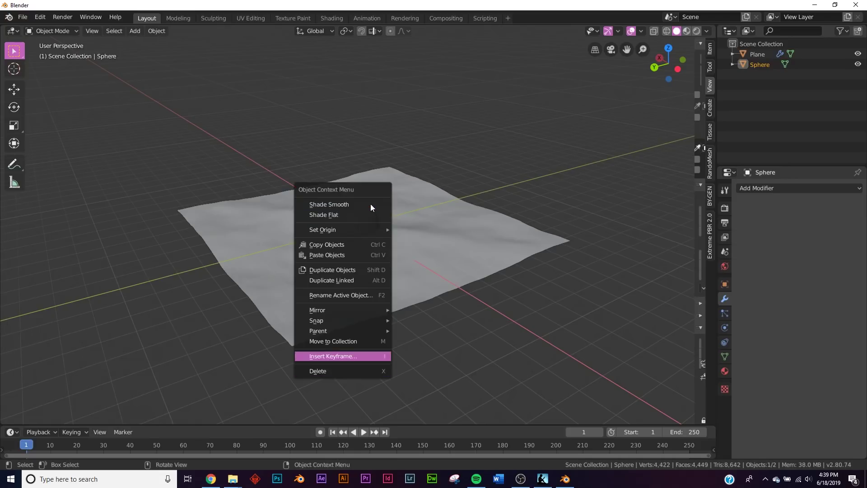
pyautogui.click(370, 205)
pyautogui.click(16, 90)
pyautogui.moveTo(349, 226); pyautogui.dragTo(462, 211)
# Enlarge the sphere by factors of about 1.778 and 1.708, and move it about -1.68 m further along Y.
pyautogui.press('KP_Decimal')
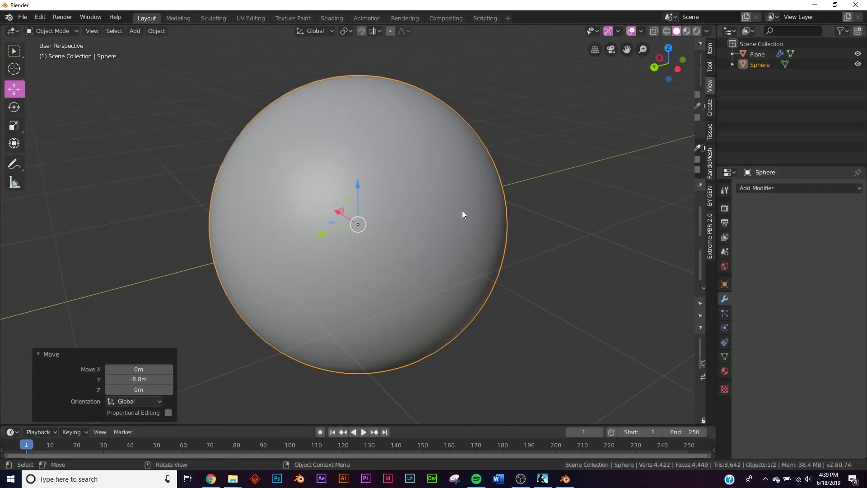
pyautogui.press('s')
pyautogui.click(544, 206)
pyautogui.scroll(-9, 527, 214)
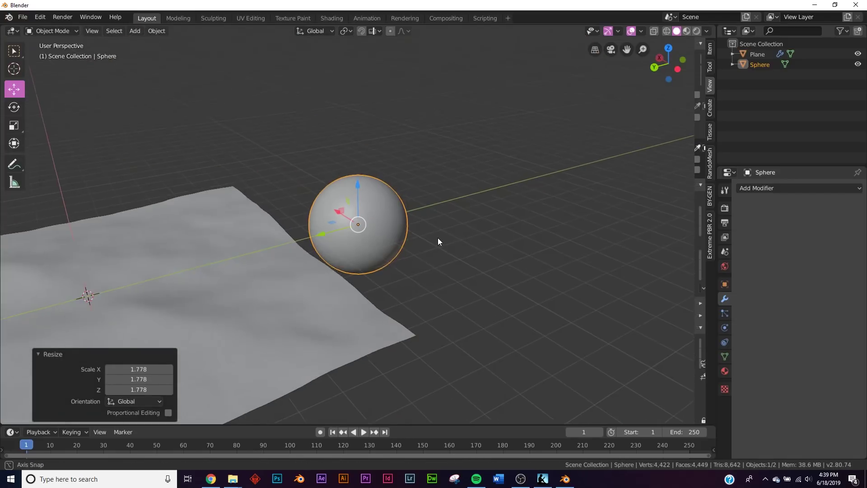
pyautogui.moveTo(435, 240); pyautogui.dragTo(500, 219, button='middle')
pyautogui.press('s')
pyautogui.click(595, 205)
pyautogui.moveTo(594, 205); pyautogui.dragTo(414, 272, button='middle')
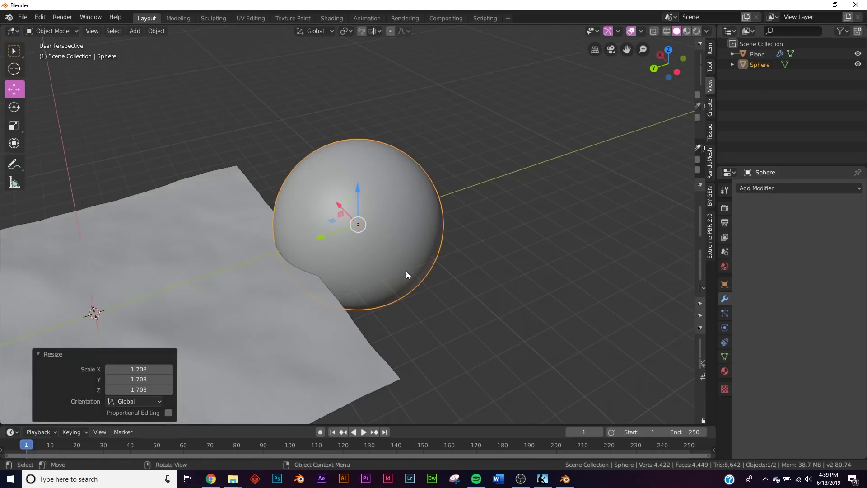
pyautogui.moveTo(325, 247); pyautogui.dragTo(354, 231)
# Add a camera and align it to a low view across the ocean facing the sphere.
pyautogui.moveTo(354, 231); pyautogui.dragTo(436, 253, button='middle')
pyautogui.hotkey('shift', 'a')
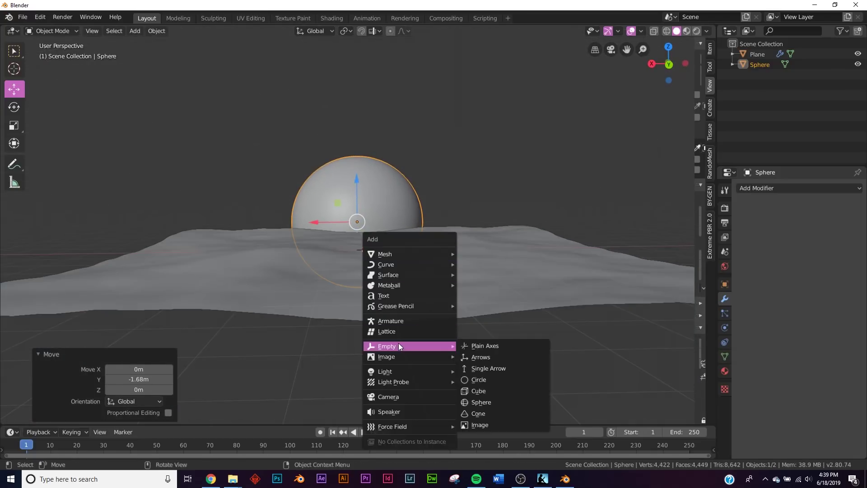
pyautogui.click(392, 397)
pyautogui.moveTo(417, 283)
pyautogui.mouseDown(button='middle')
pyautogui.moveTo(373, 282)
pyautogui.moveTo(413, 296)
pyautogui.moveTo(411, 287)
pyautogui.mouseUp(button='middle')
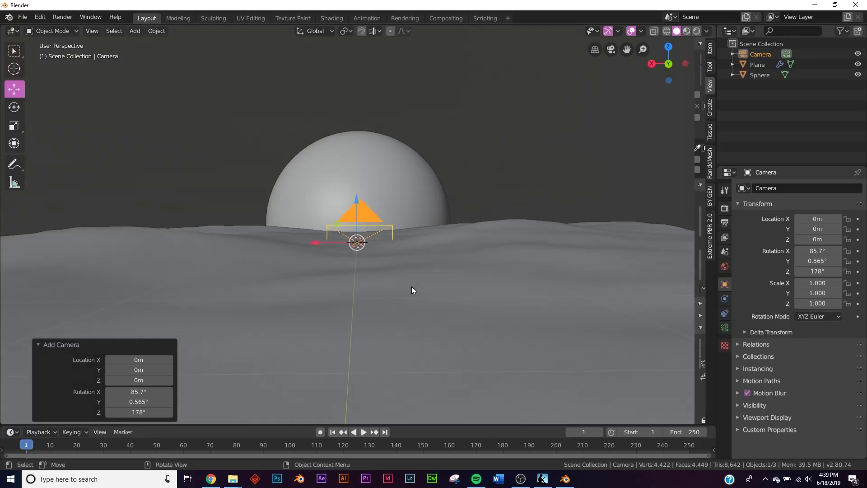
pyautogui.press('ctrl+alt+KP_0')
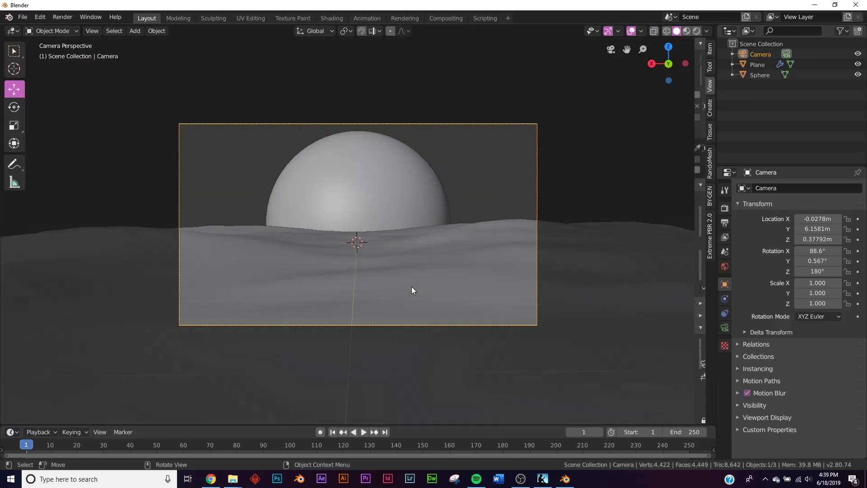
# Move the camera back about 1.71 m along its local Z axis and raise it by about 0.21 m.
pyautogui.press('g')
pyautogui.press('z')
pyautogui.press('z')
pyautogui.click(419, 338)
pyautogui.press('g')
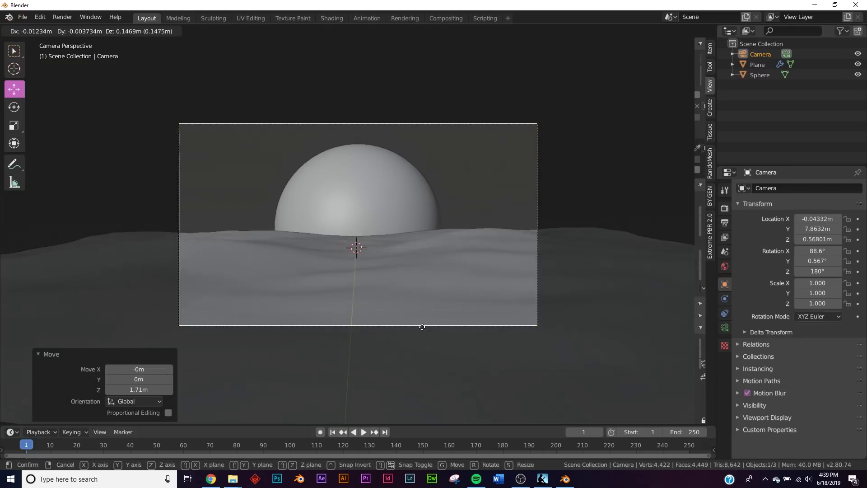
pyautogui.click(424, 325)
pyautogui.scroll(4, 424, 324)
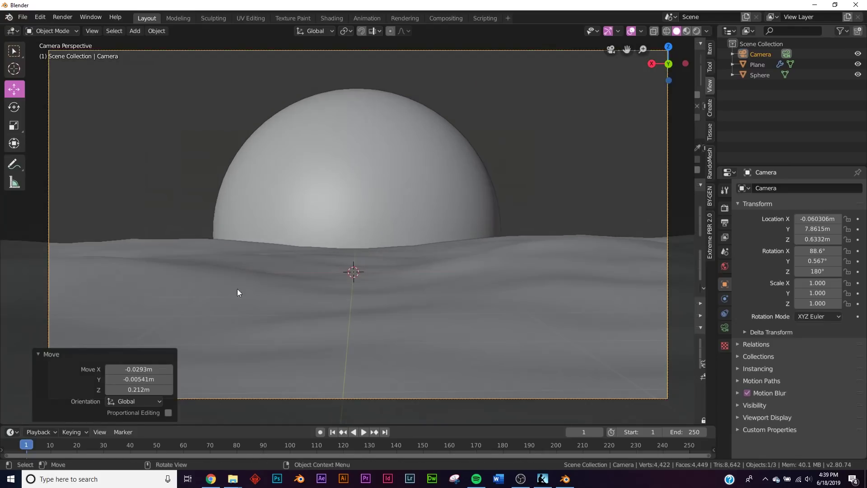
# Change the render engine to Eevee and display the viewport in Rendered shading.
pyautogui.click(415, 308)
pyautogui.click(375, 158)
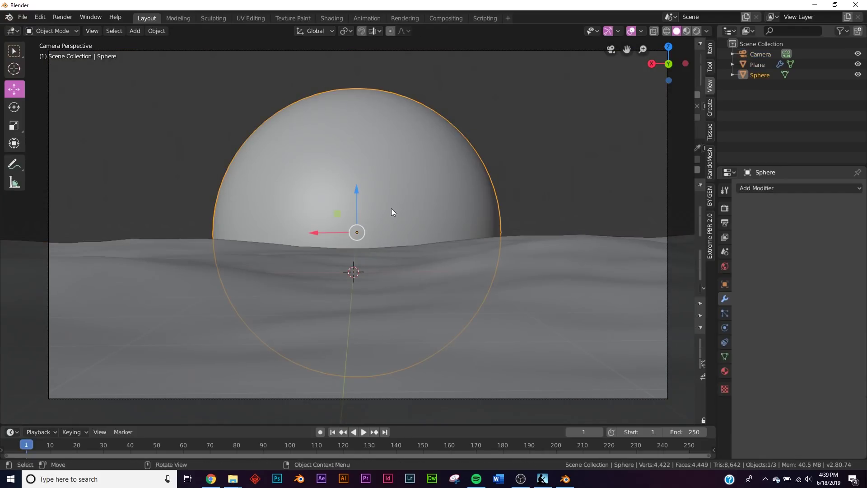
pyautogui.click(724, 208)
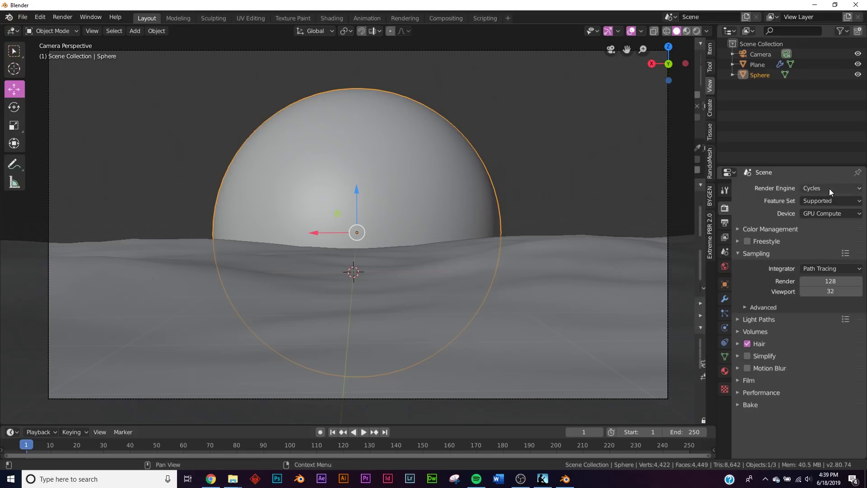
pyautogui.click(829, 189)
pyautogui.click(823, 199)
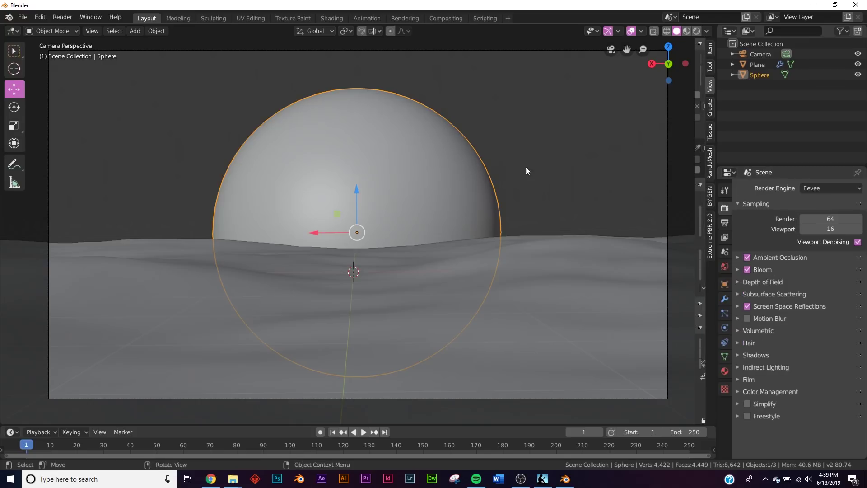
pyautogui.press('z')
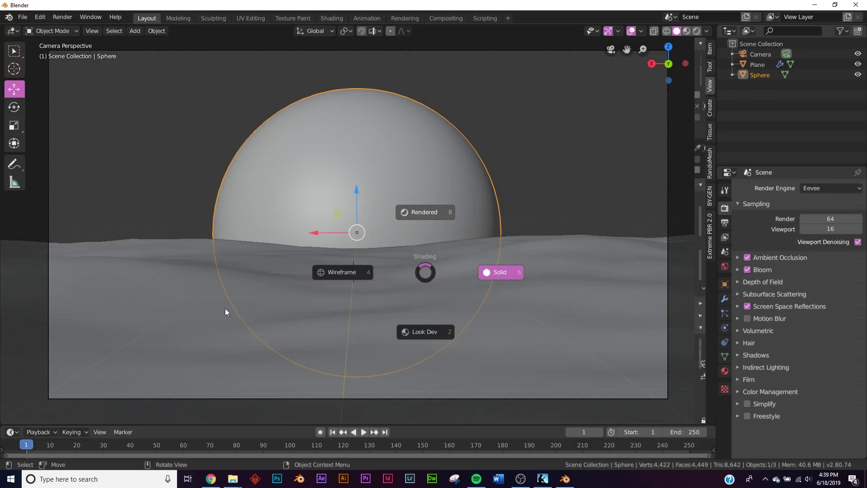
pyautogui.press('8')
pyautogui.hotkey('alt', 'a')
# Select the sphere and set the world background colour to pure black.
pyautogui.click(401, 172)
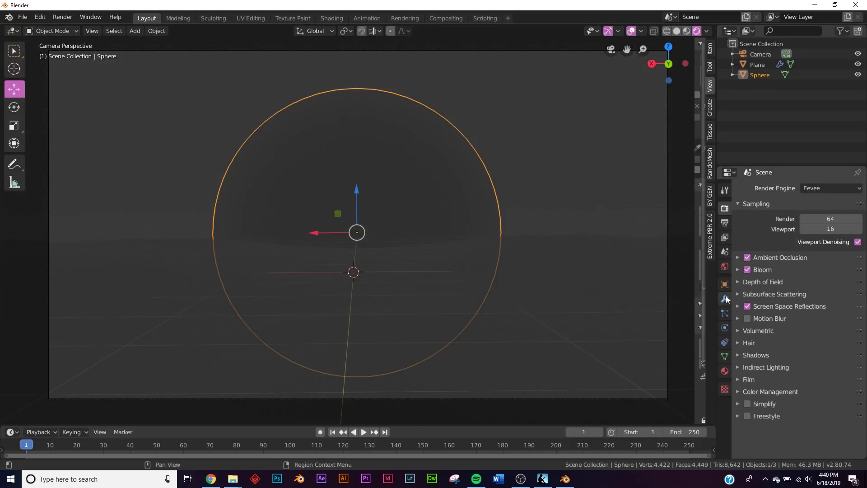
pyautogui.click(725, 267)
pyautogui.click(804, 254)
pyautogui.click(846, 181)
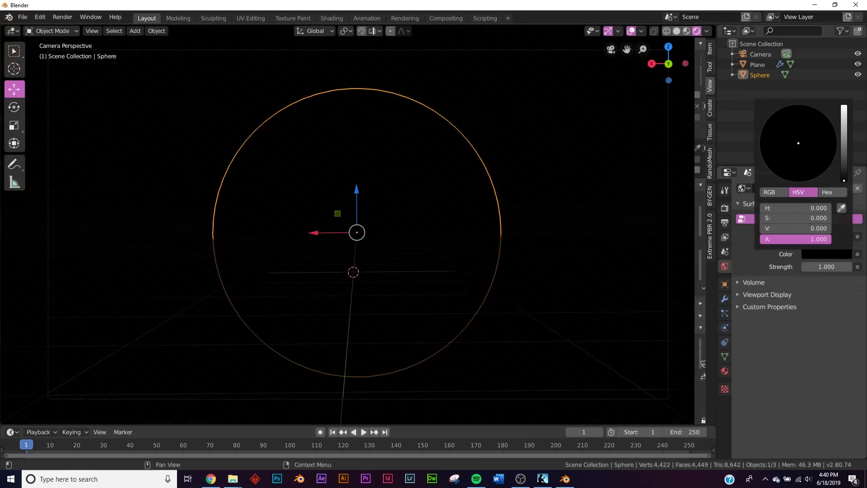
# Create a new material for the sphere and change its surface shader to Emission.
pyautogui.click(725, 370)
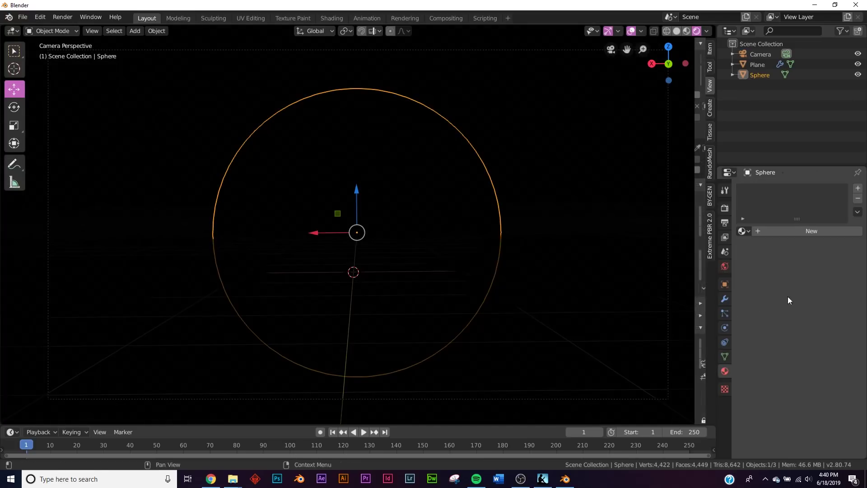
pyautogui.click(791, 235)
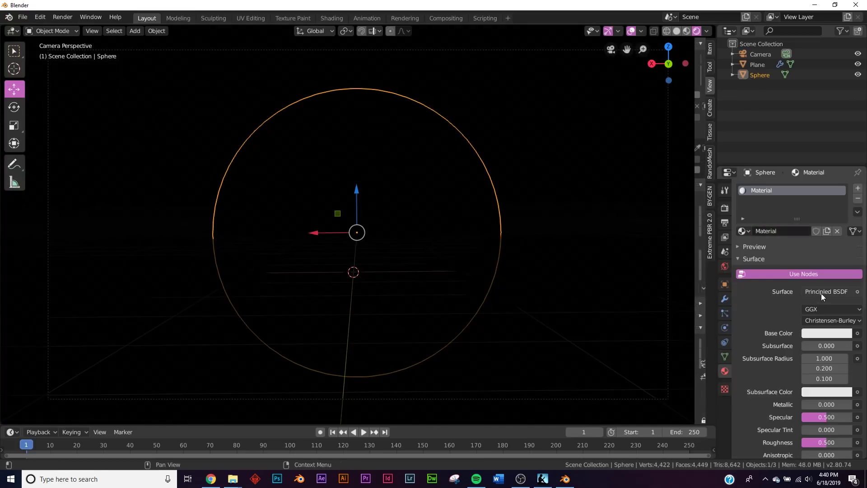
pyautogui.click(822, 295)
pyautogui.click(736, 89)
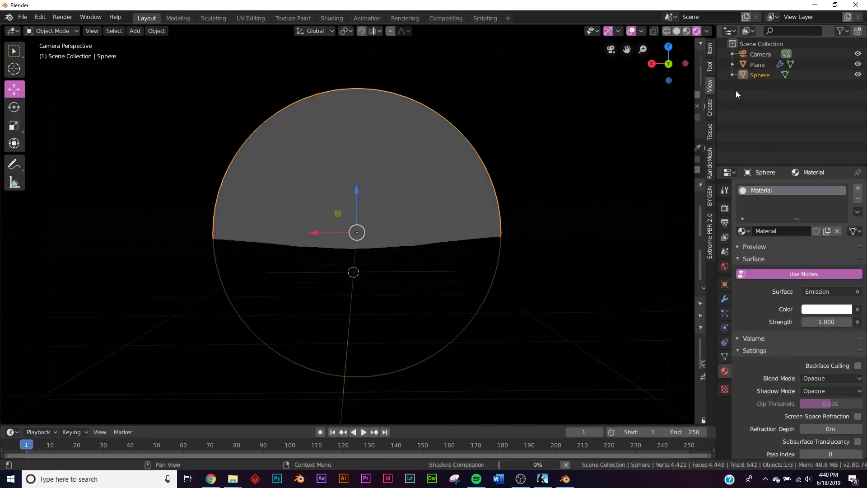
# Set the sphere's emission colour to a saturated orange and its strength to 30.
pyautogui.click(825, 310)
pyautogui.moveTo(796, 204); pyautogui.dragTo(835, 186)
pyautogui.click(826, 321)
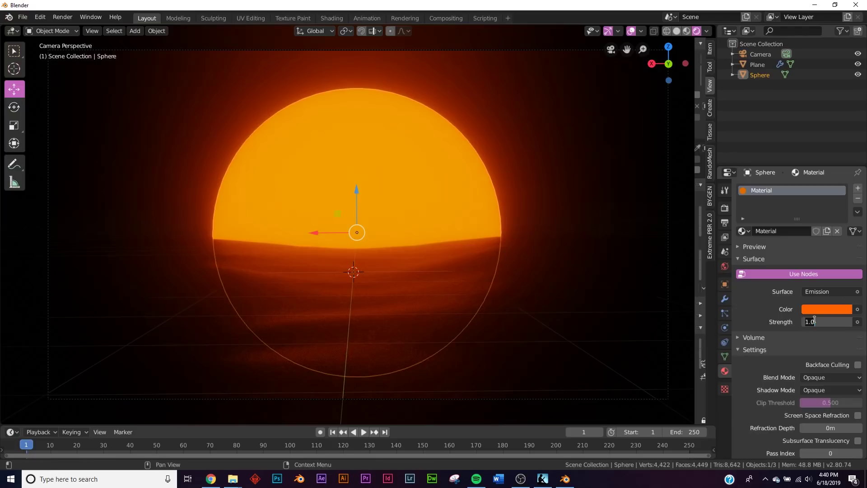
pyautogui.write('30')
pyautogui.press('Return')
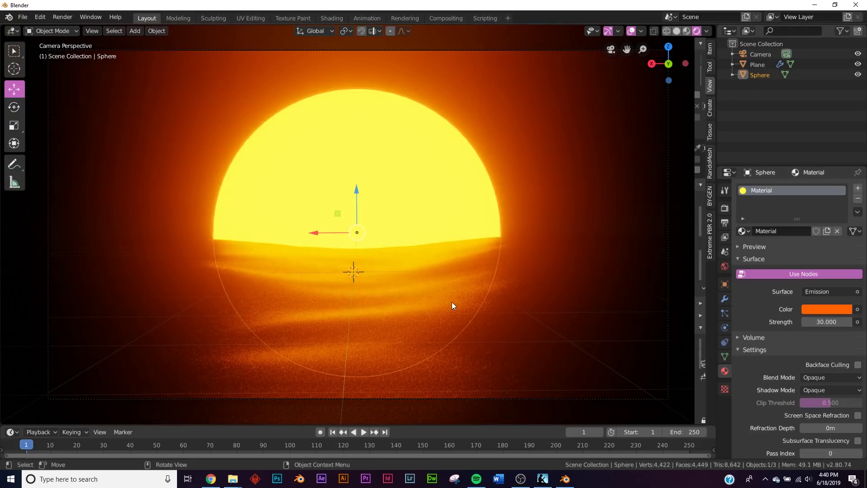
# Keep Bloom enabled with its intensity set to 0.254, and select the ocean plane.
pyautogui.click(725, 207)
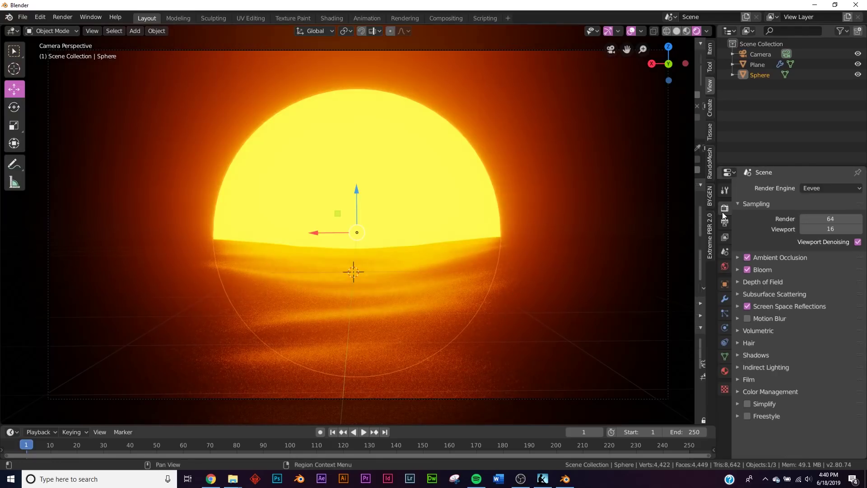
pyautogui.click(746, 270)
pyautogui.click(747, 270)
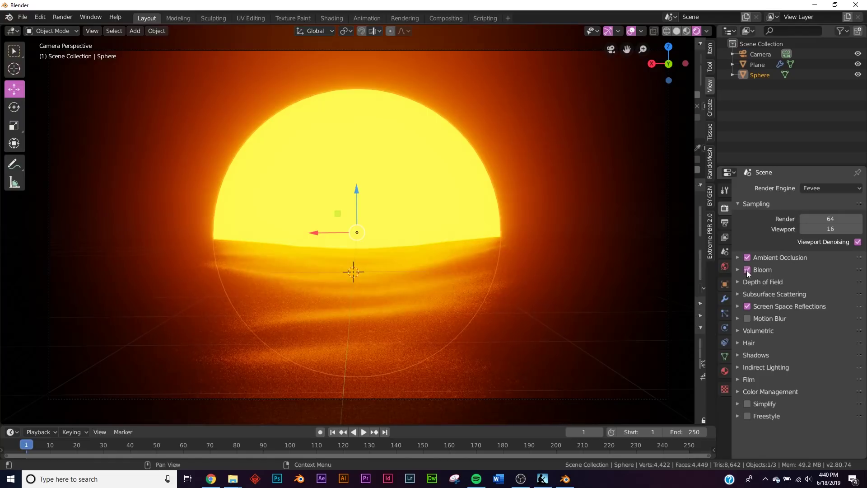
pyautogui.click(782, 271)
pyautogui.moveTo(834, 330); pyautogui.dragTo(813, 330)
pyautogui.click(241, 279)
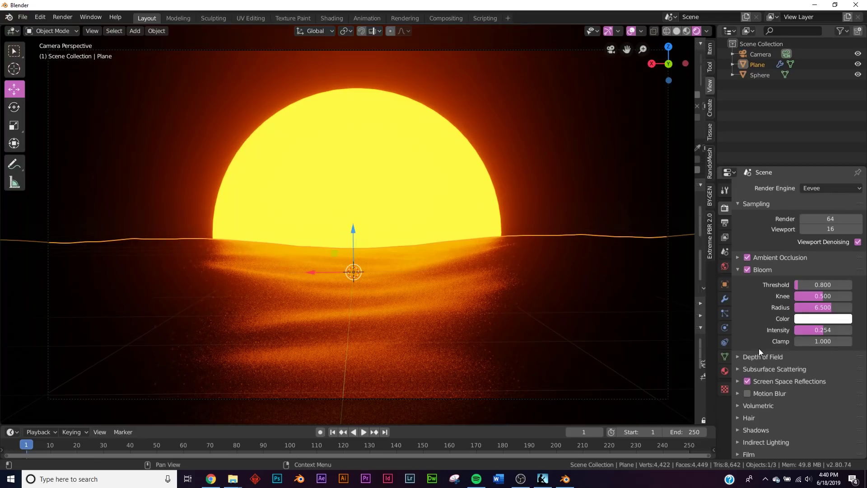
# Create a new material for the ocean plane and set its roughness to 0.
pyautogui.click(725, 371)
pyautogui.click(806, 231)
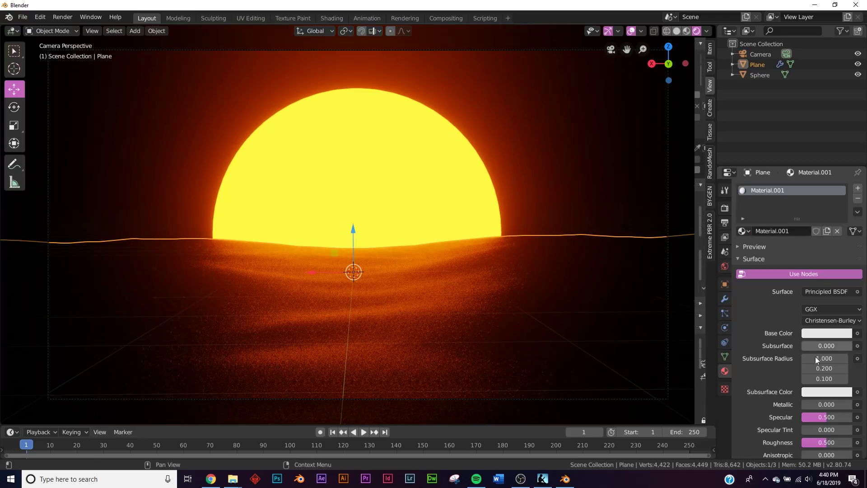
pyautogui.scroll(-5, 815, 356)
pyautogui.moveTo(820, 371); pyautogui.dragTo(802, 372)
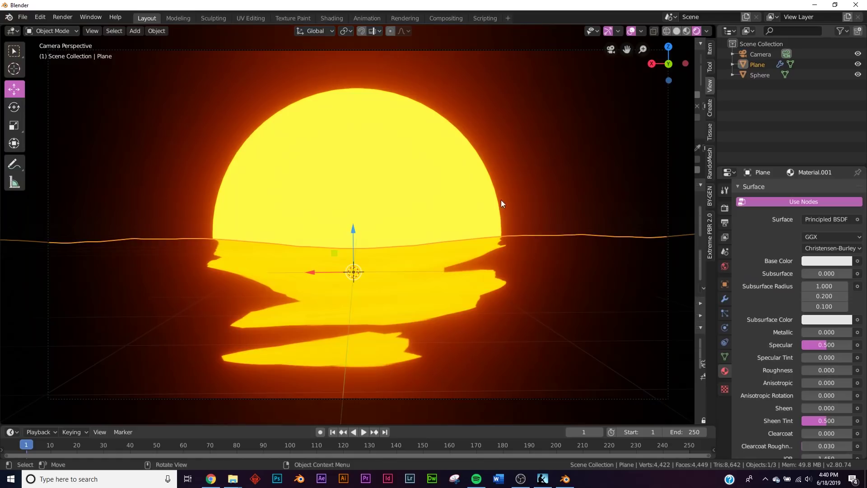
# Deselect everything and examine the sun's reflection on the ocean, ending in the camera view.
pyautogui.hotkey('alt', 'a')
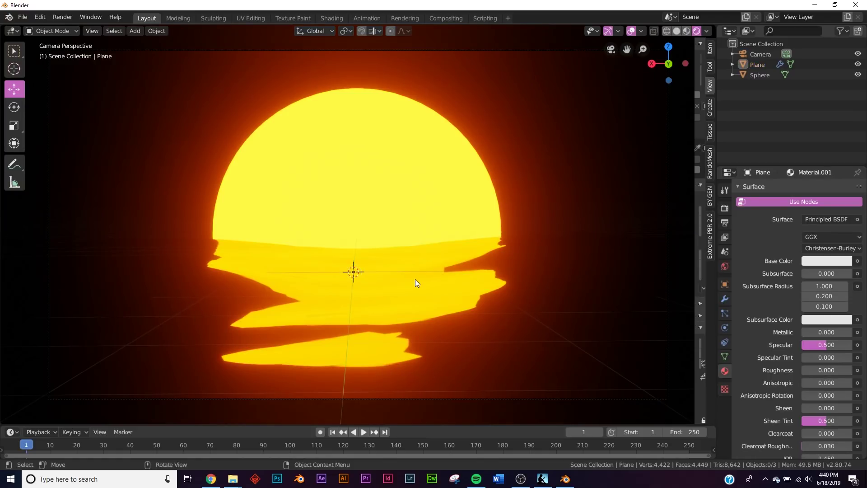
pyautogui.moveTo(513, 216); pyautogui.dragTo(423, 268, button='middle')
pyautogui.press('KP_0')
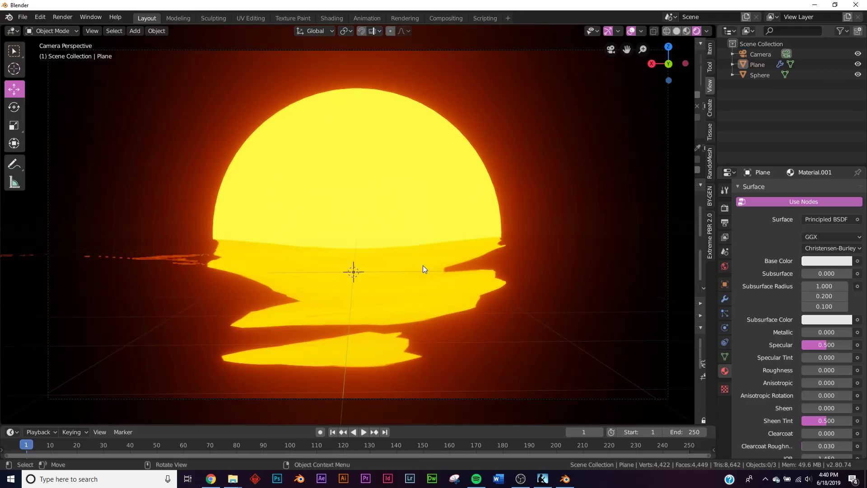
# Select the ocean plane and try out different Time values on its Ocean modifier to preview the wave motion.
pyautogui.click(486, 306)
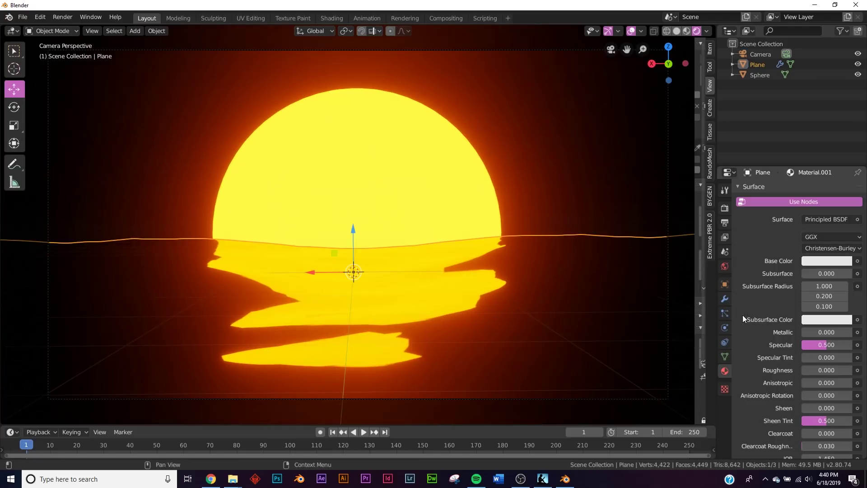
pyautogui.click(726, 299)
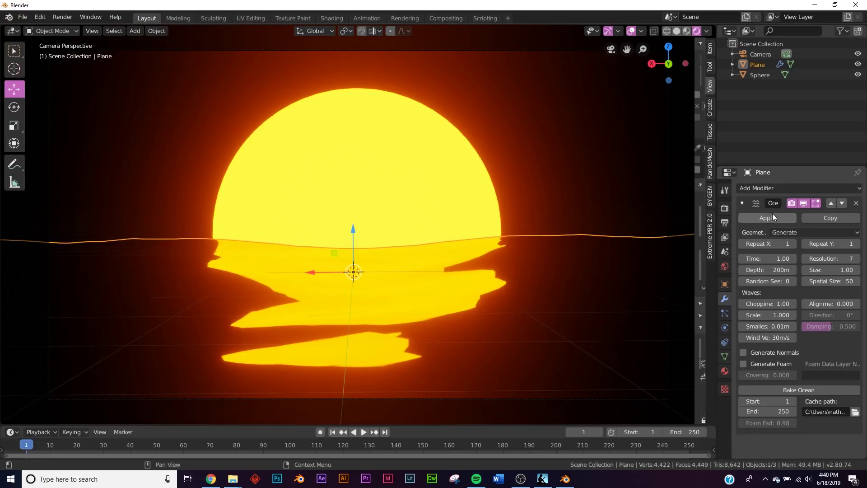
pyautogui.moveTo(768, 258); pyautogui.dragTo(865, 258)
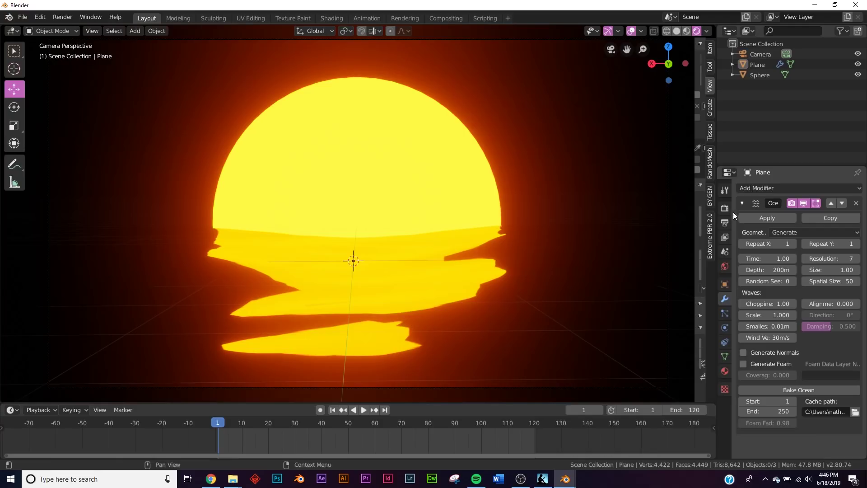
# Insert a keyframe on the Ocean modifier's Time at 1.00 on frame 1.
pyautogui.click(724, 221)
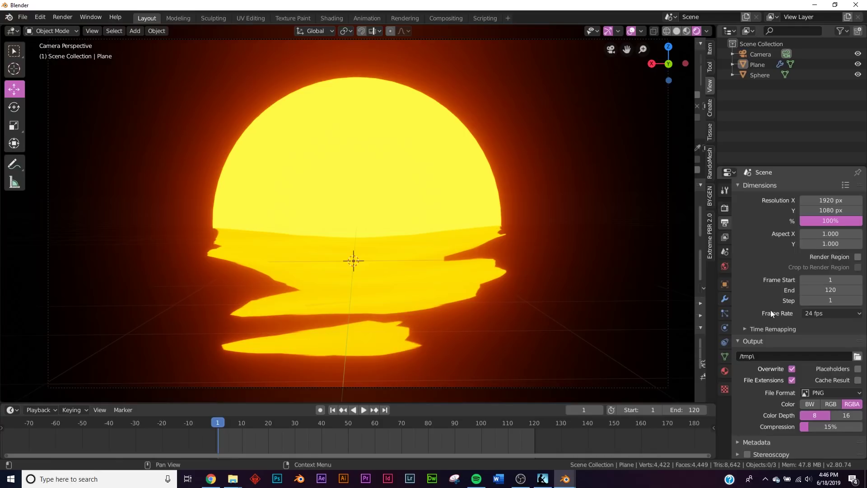
pyautogui.click(724, 208)
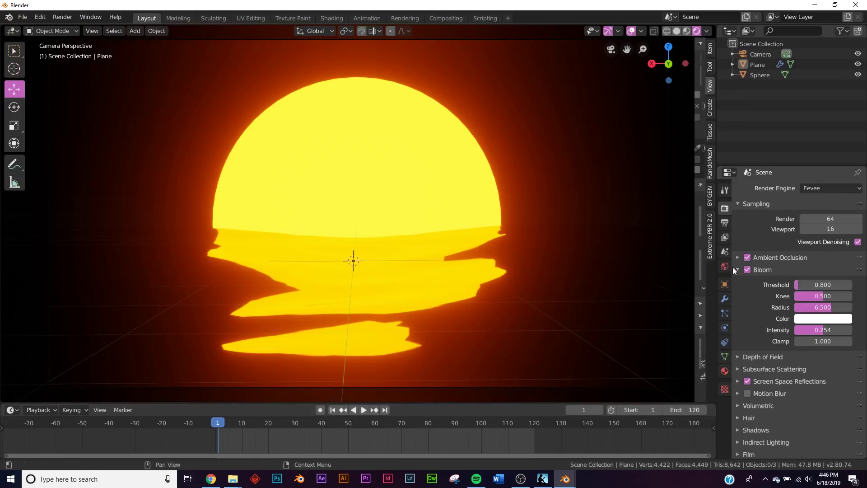
pyautogui.click(725, 298)
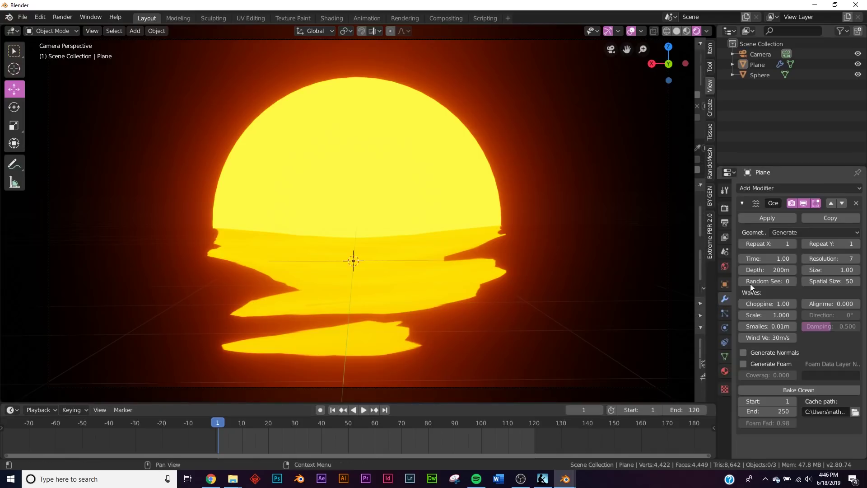
pyautogui.rightClick(754, 258)
pyautogui.click(753, 258)
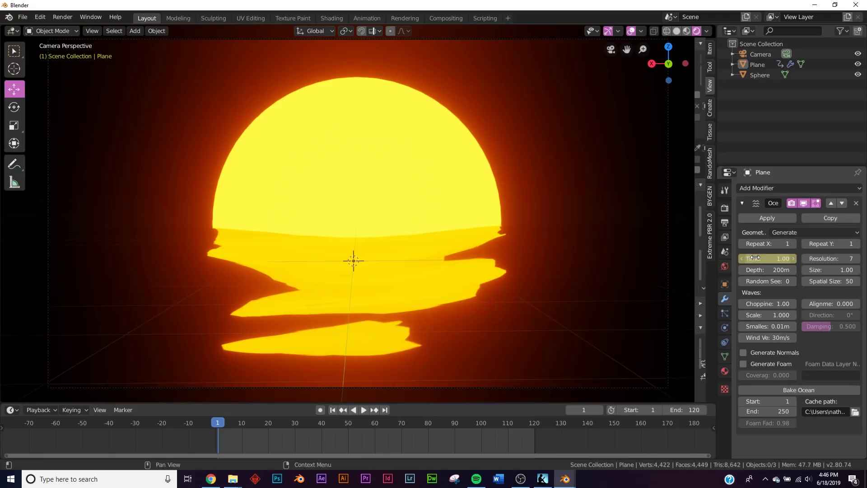
# At frame 120, set the Ocean modifier's Time to 5 and insert a keyframe for it.
pyautogui.click(385, 409)
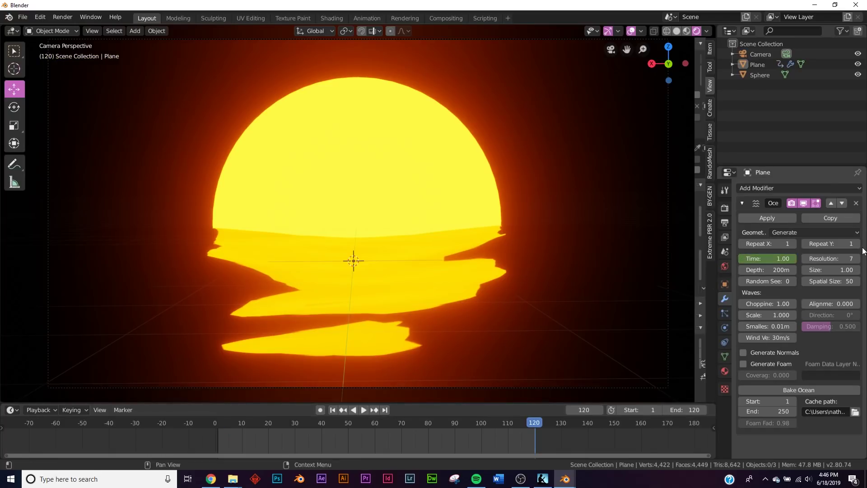
pyautogui.doubleClick(770, 257)
pyautogui.press('Return')
pyautogui.rightClick(770, 256)
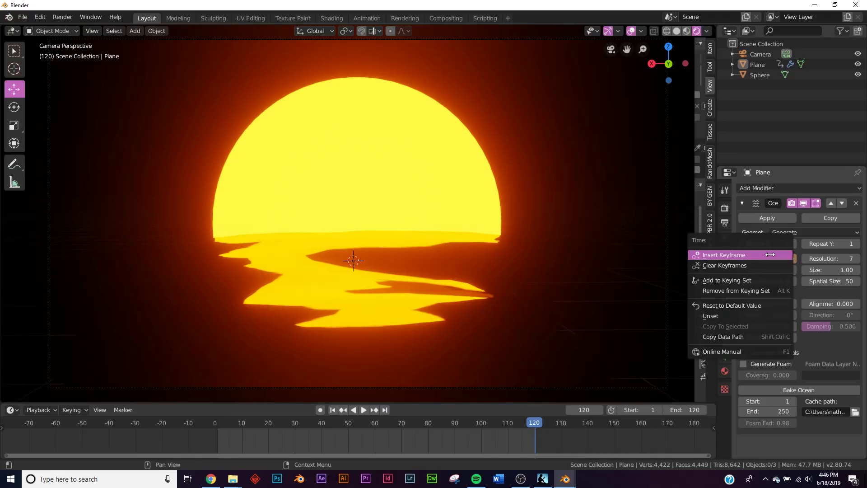
pyautogui.click(768, 253)
# Play the wave animation from frame 1, stop it and return to the first frame.
pyautogui.click(333, 410)
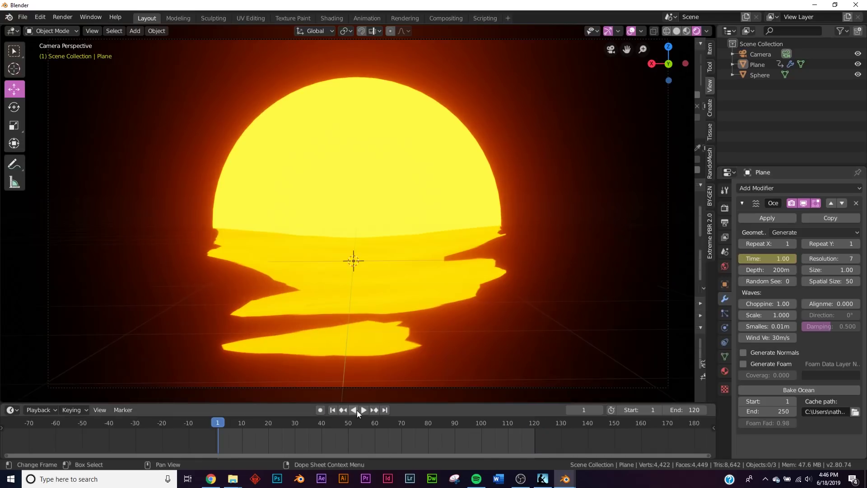
pyautogui.click(364, 410)
pyautogui.click(362, 410)
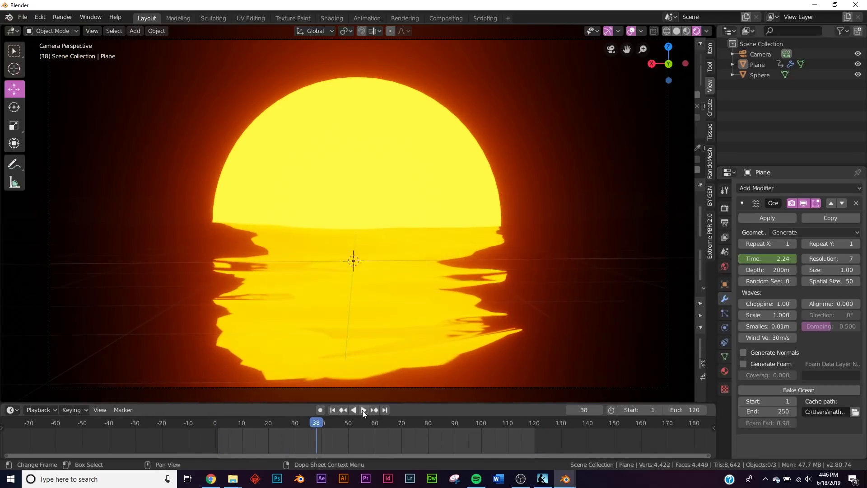
pyautogui.click(333, 409)
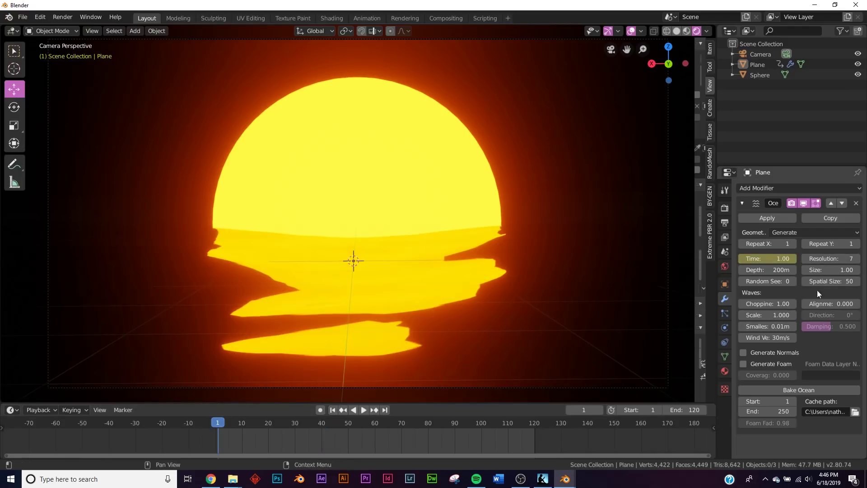
# Add a second Ocean modifier to the plane and set its geometry mode to Displace.
pyautogui.click(833, 187)
pyautogui.click(811, 267)
pyautogui.scroll(-10, 793, 376)
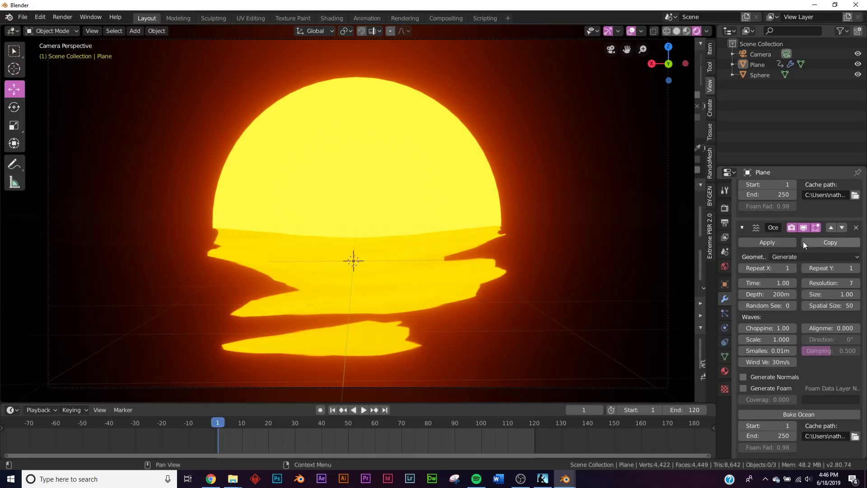
pyautogui.click(824, 256)
pyautogui.click(801, 279)
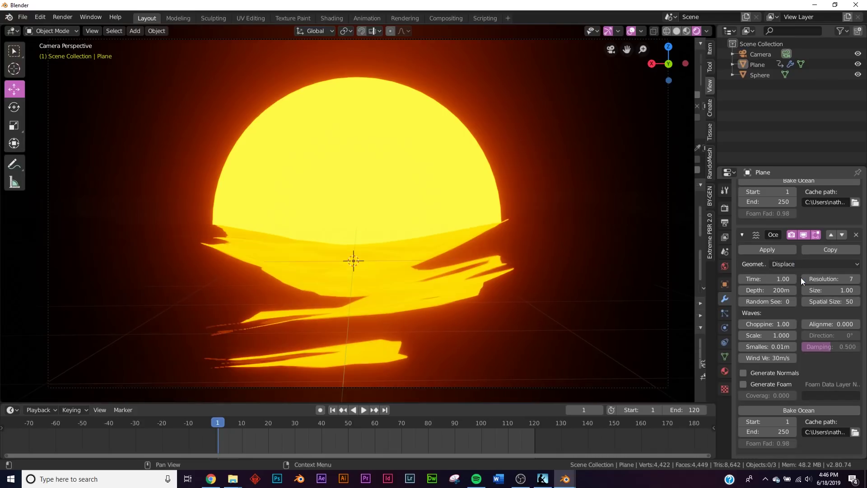
# Set the second Ocean modifier's Time to 5 and keyframe it on frame 1.
pyautogui.click(768, 277)
pyautogui.write('5')
pyautogui.press('Return')
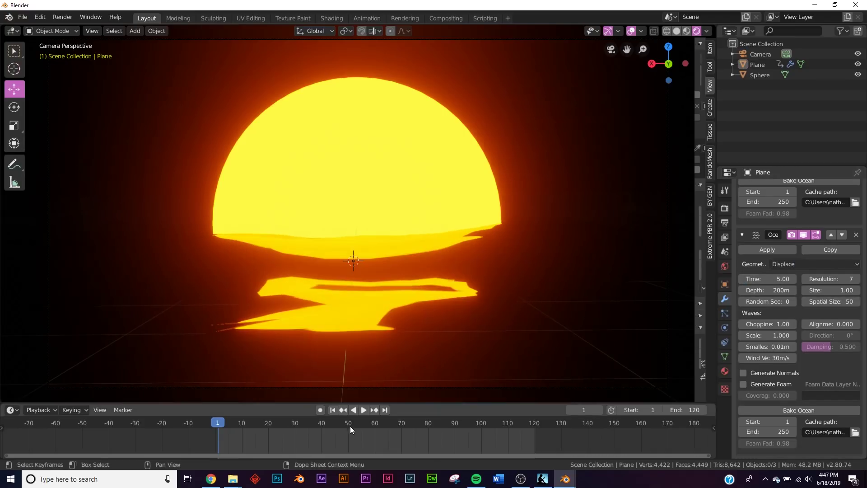
pyautogui.rightClick(767, 278)
pyautogui.click(768, 278)
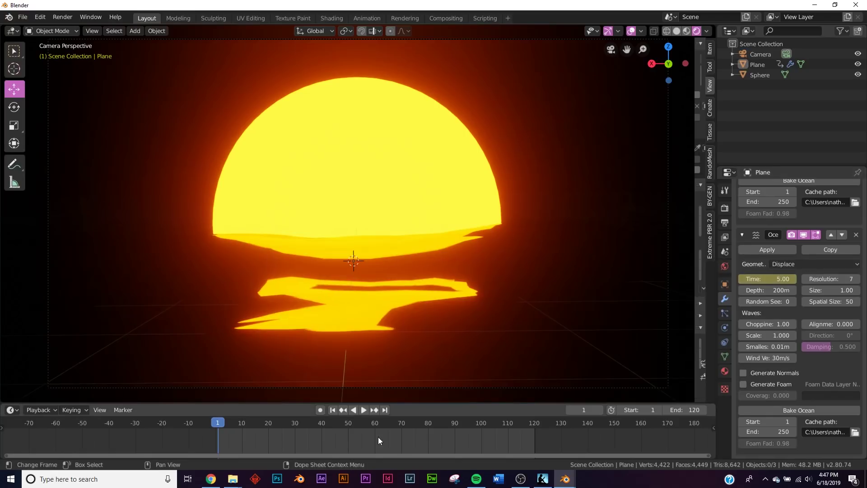
# At frame 120, set the second Ocean modifier's Time to 10 and insert a keyframe for it.
pyautogui.click(385, 409)
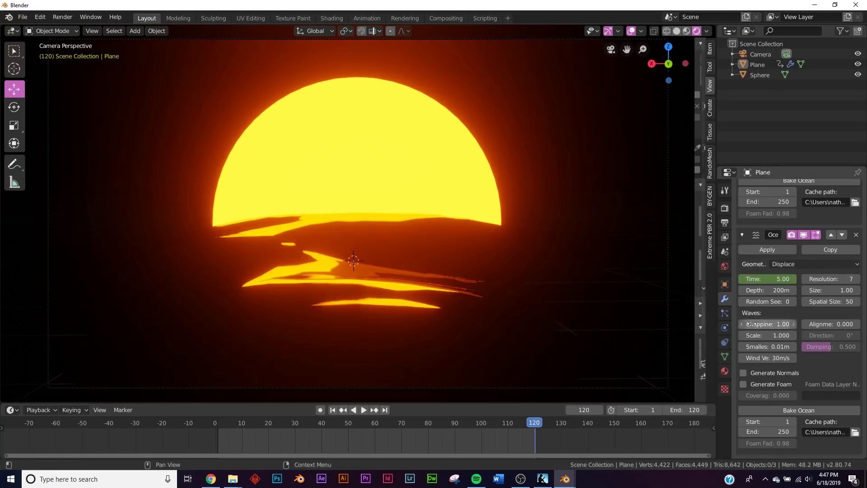
pyautogui.write('10')
pyautogui.press('Return')
pyautogui.rightClick(771, 280)
pyautogui.click(768, 281)
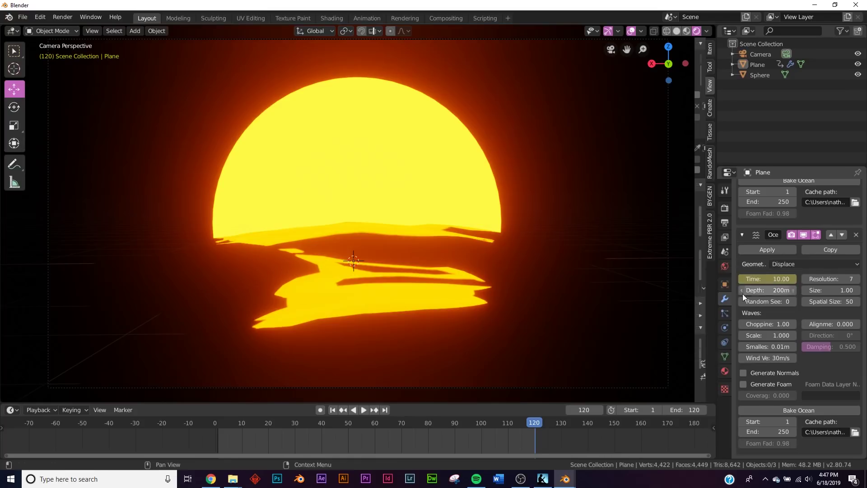
# Back on frame 1, set the first Ocean modifier's Scale to 0 and insert a keyframe for it.
pyautogui.click(329, 412)
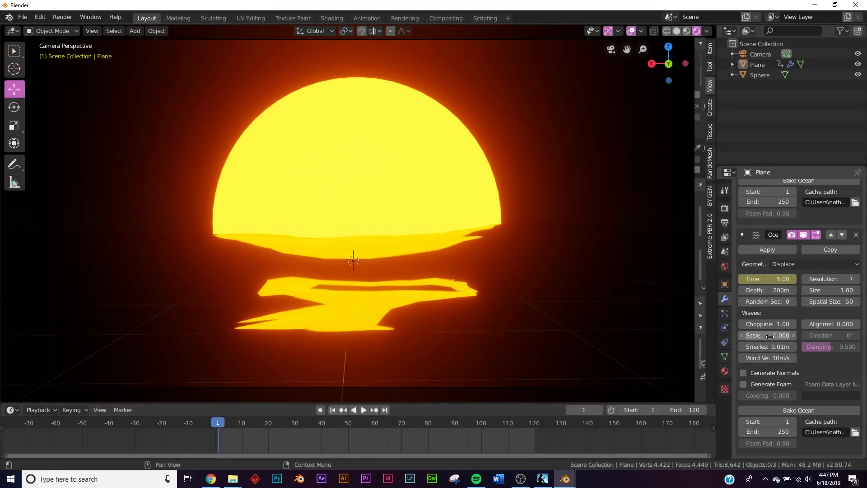
pyautogui.scroll(10, 764, 339)
pyautogui.scroll(2, 771, 337)
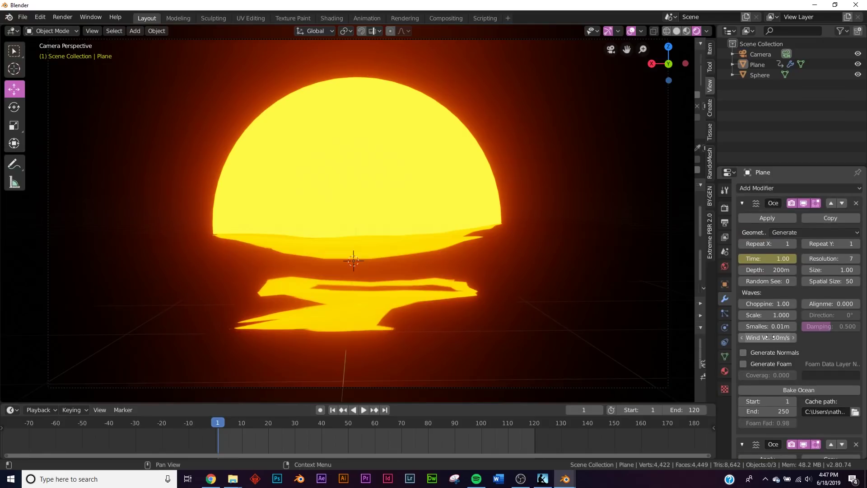
pyautogui.click(763, 313)
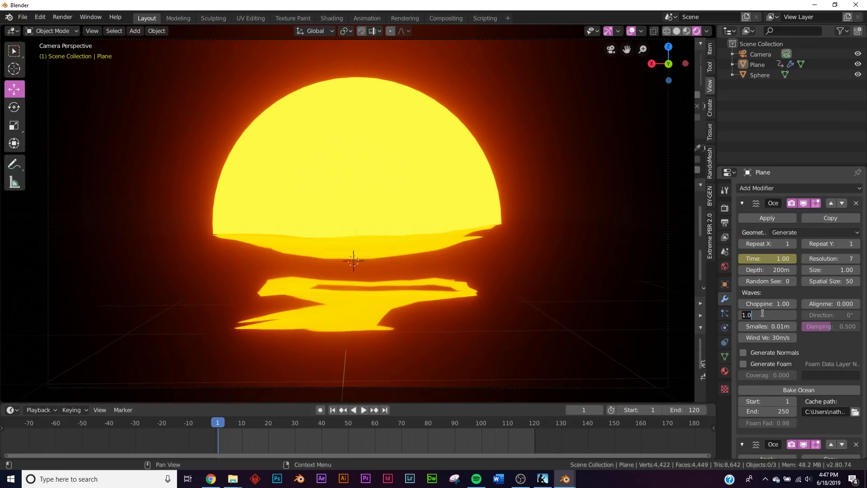
pyautogui.write('0')
pyautogui.press('Return')
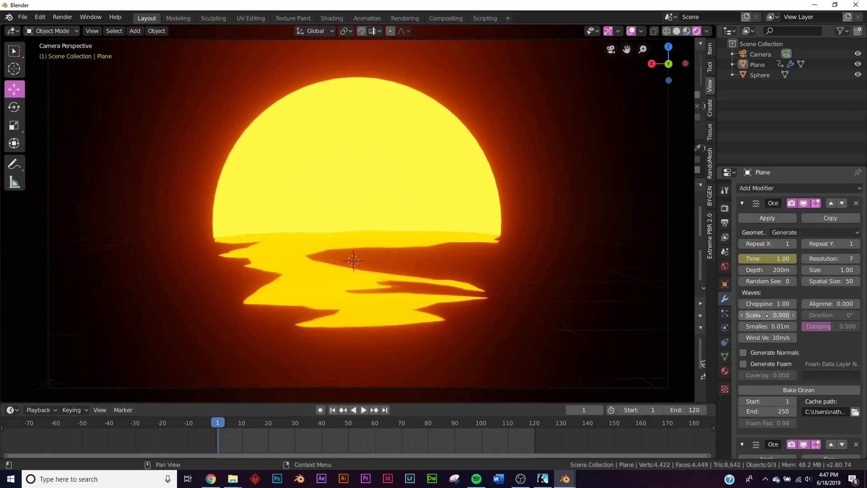
pyautogui.rightClick(763, 315)
pyautogui.click(764, 316)
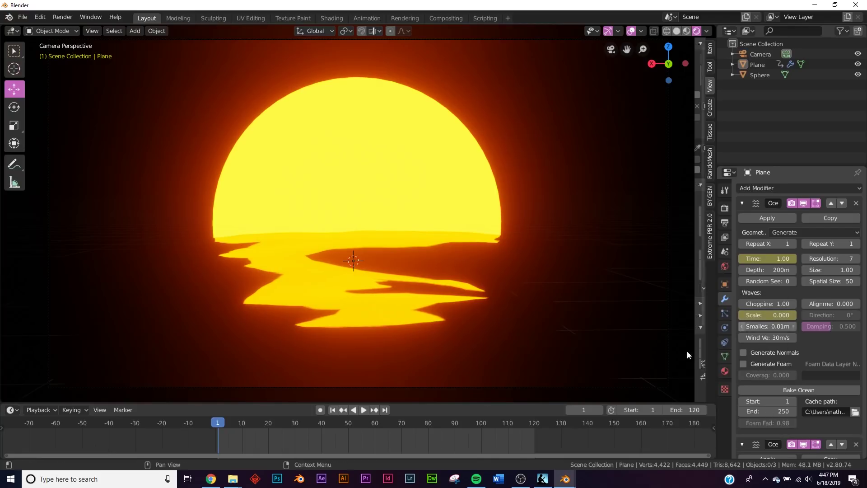
# At frame 120, set the first Ocean modifier's Scale to 1 and insert a keyframe for it.
pyautogui.click(384, 411)
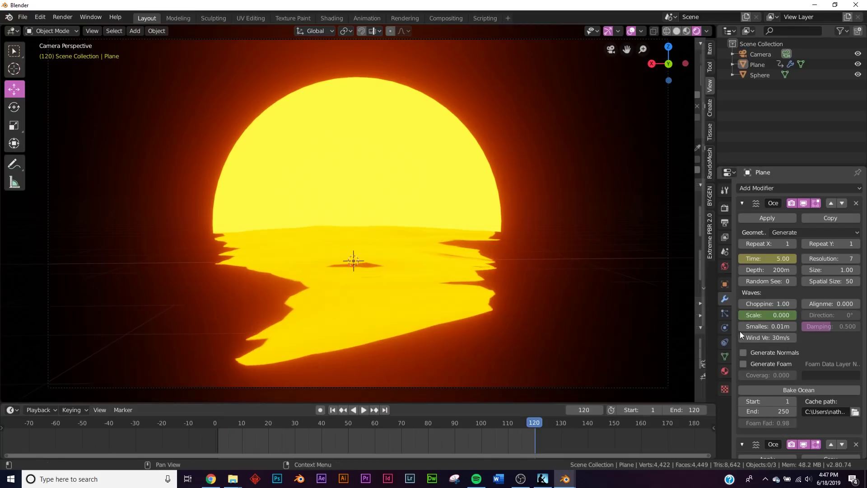
pyautogui.press('Return')
pyautogui.rightClick(763, 316)
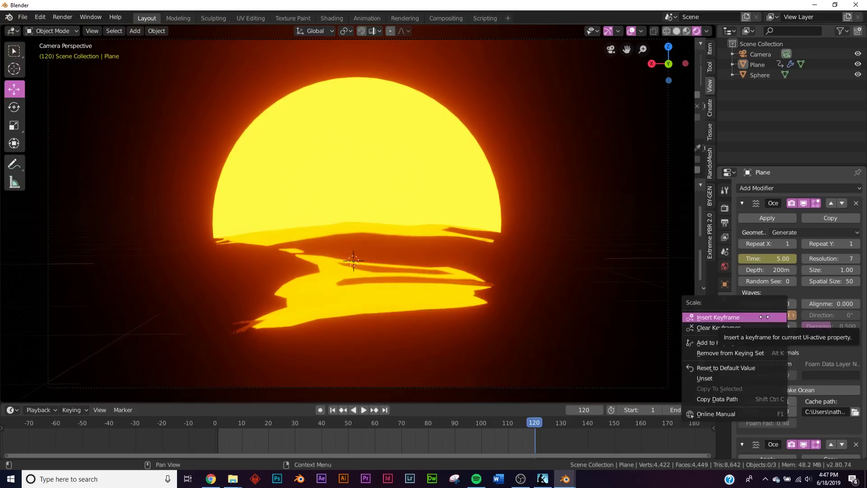
pyautogui.press('Escape')
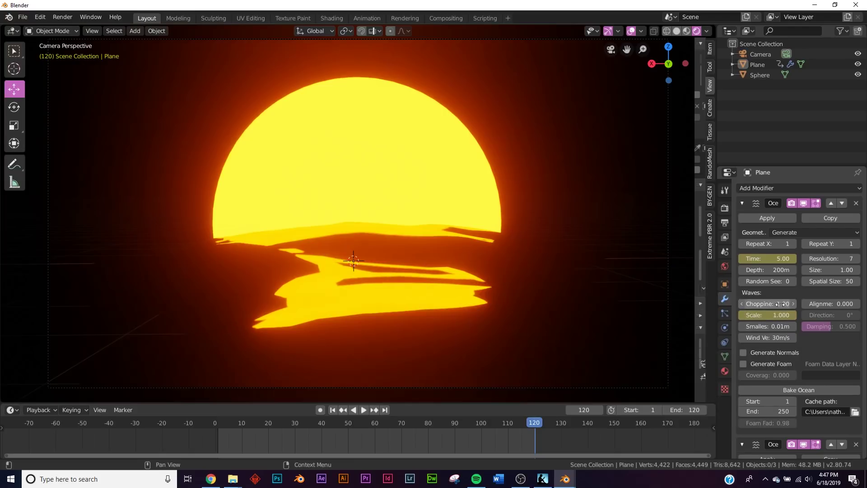
# Return to frame 1 and keyframe the second Ocean modifier's Scale at 1.
pyautogui.moveTo(527, 423); pyautogui.dragTo(217, 439)
pyautogui.scroll(-10, 774, 316)
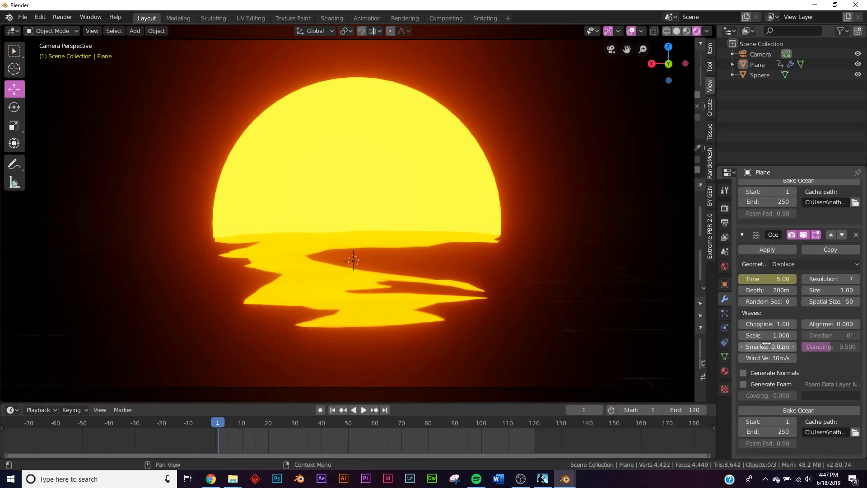
pyautogui.click(766, 335)
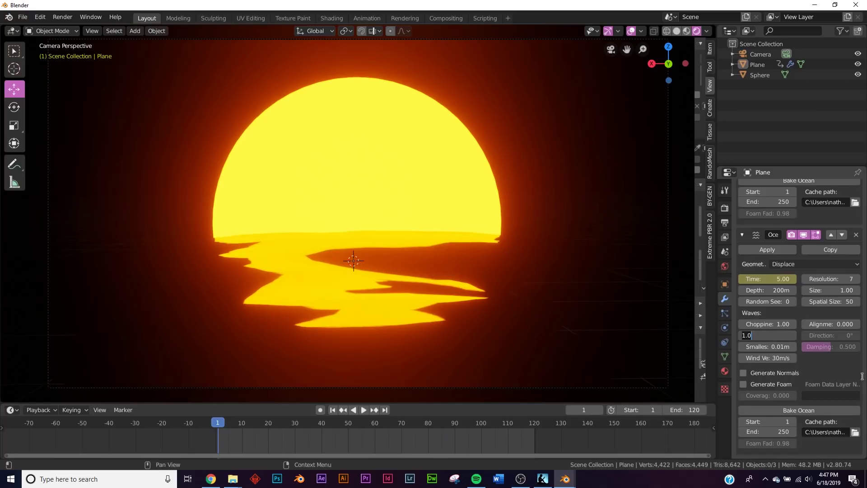
pyautogui.rightClick(768, 335)
pyautogui.click(768, 339)
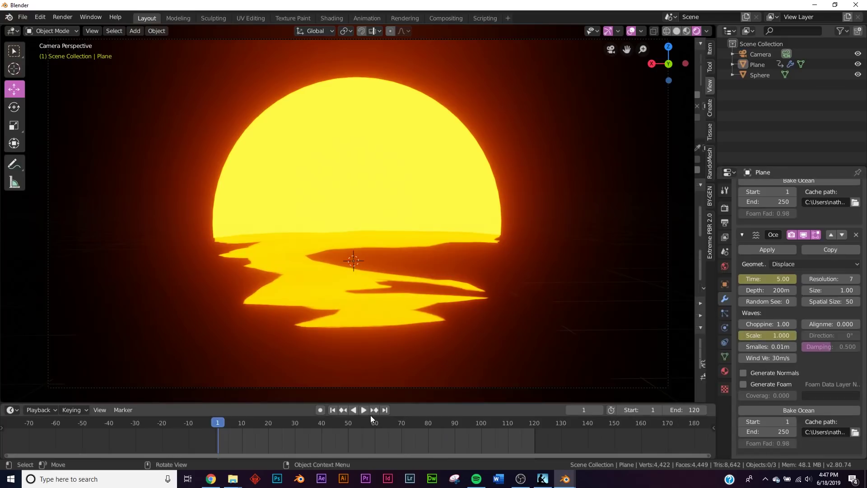
# At frame 120, set the second Ocean modifier's Scale to 0 and insert a keyframe for it.
pyautogui.click(385, 411)
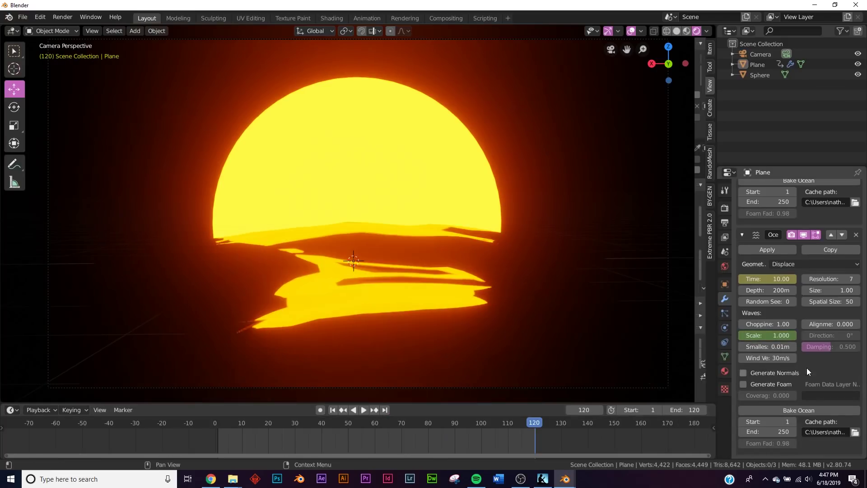
pyautogui.write('0')
pyautogui.press('Return')
pyautogui.rightClick(752, 335)
pyautogui.click(752, 334)
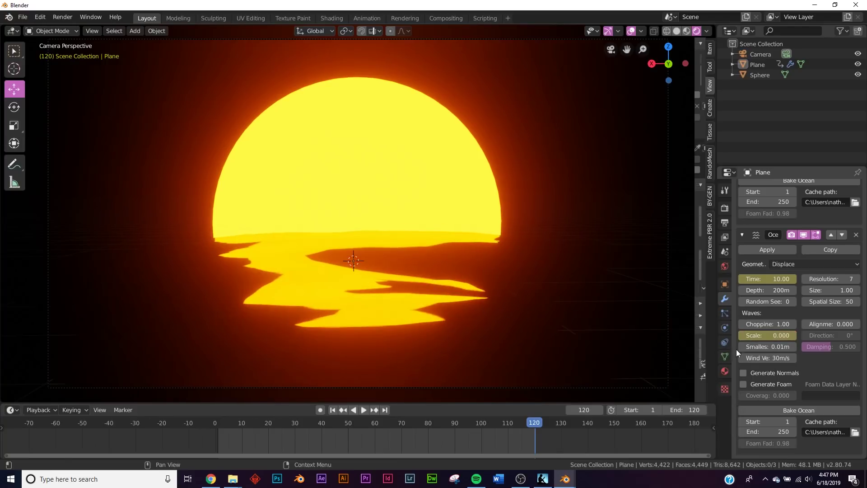
# Preview the ocean loop and rewind to frame 1, inspecting the scene from another angle before restoring the camera view.
pyautogui.click(362, 410)
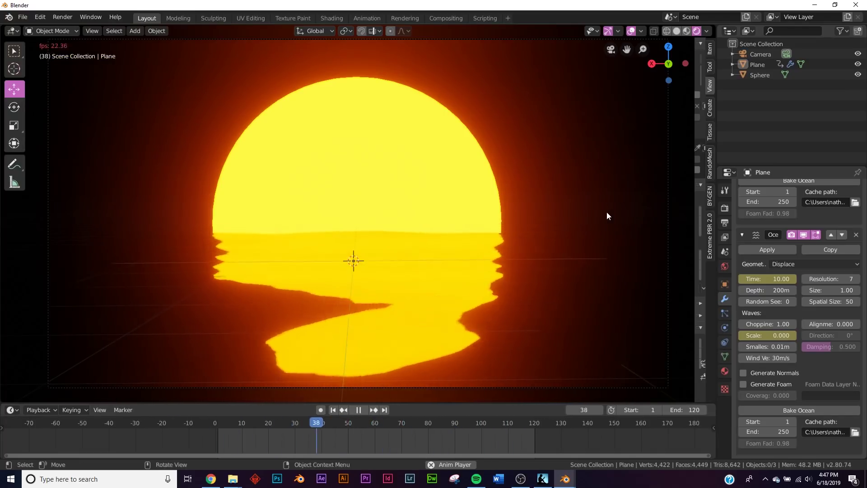
pyautogui.click(358, 410)
pyautogui.click(333, 409)
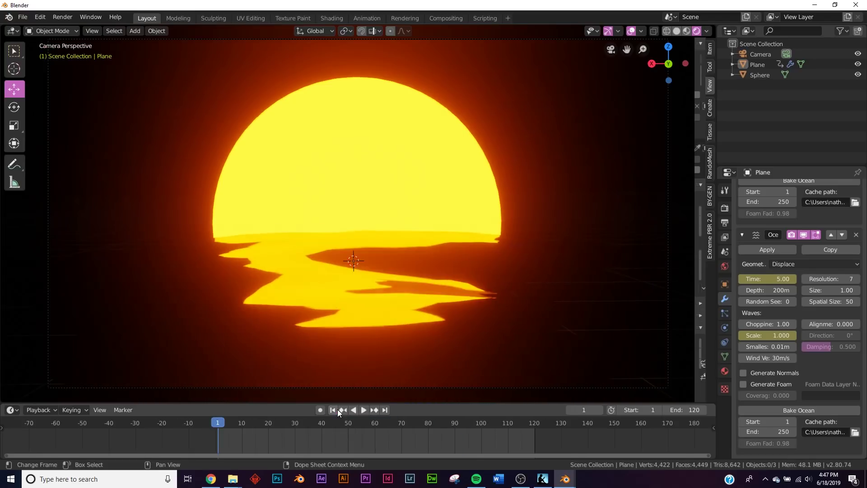
pyautogui.moveTo(641, 288); pyautogui.dragTo(555, 290, button='middle')
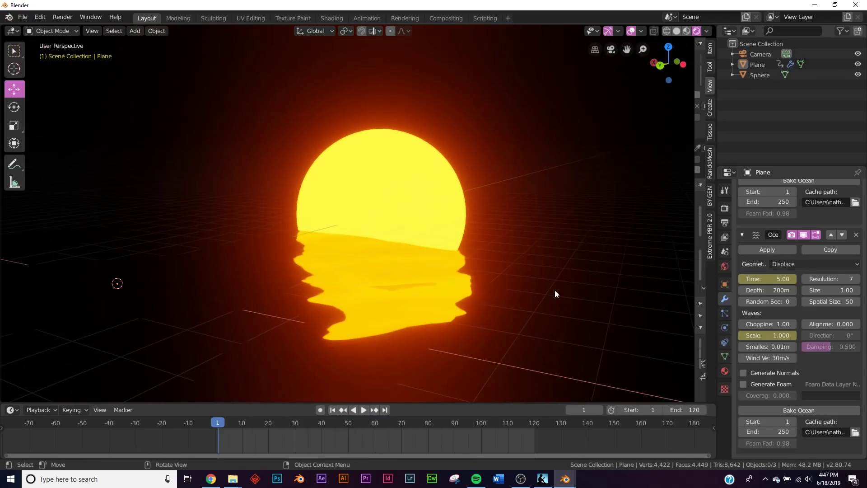
pyautogui.press('KP_0')
# Set the Resolution of both Ocean modifiers on the plane to 8.
pyautogui.scroll(10, 829, 274)
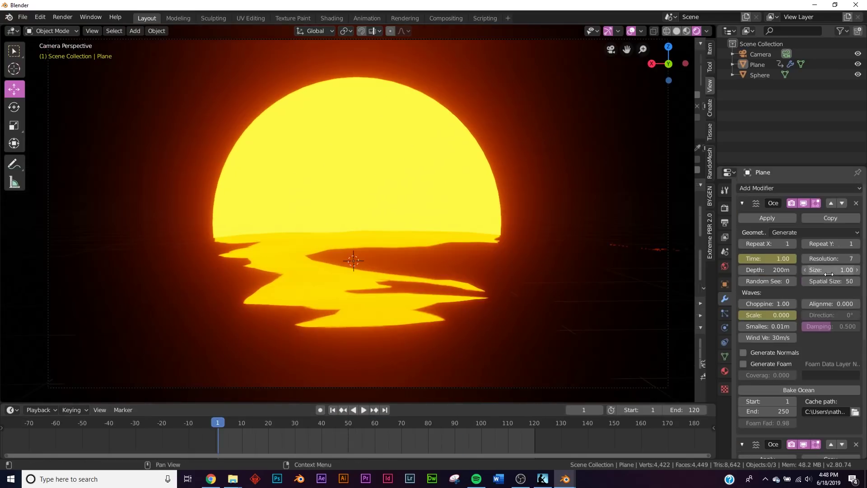
pyautogui.scroll(-9, 844, 334)
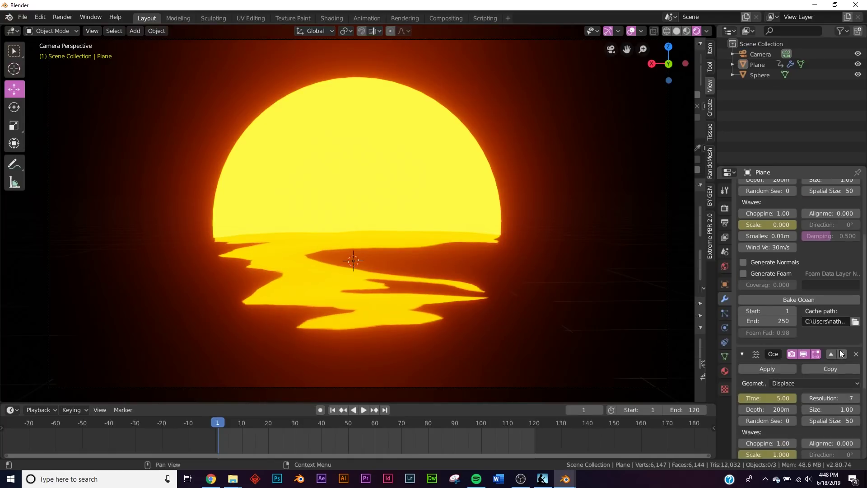
pyautogui.click(856, 326)
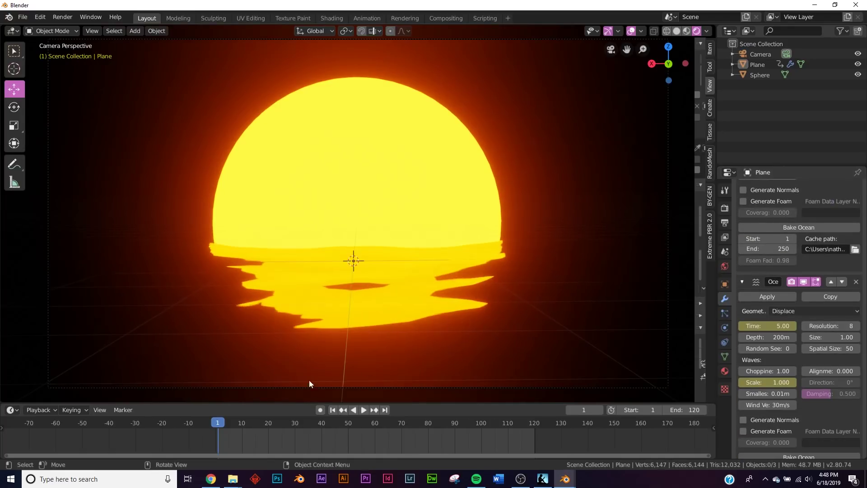
# Play the animation with the finer ocean waves, stop it and return to frame 1.
pyautogui.click(361, 410)
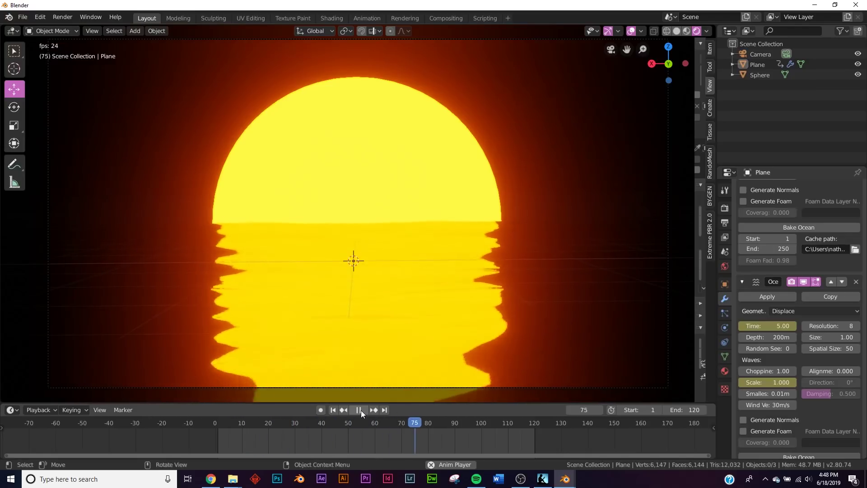
pyautogui.click(362, 410)
pyautogui.click(343, 411)
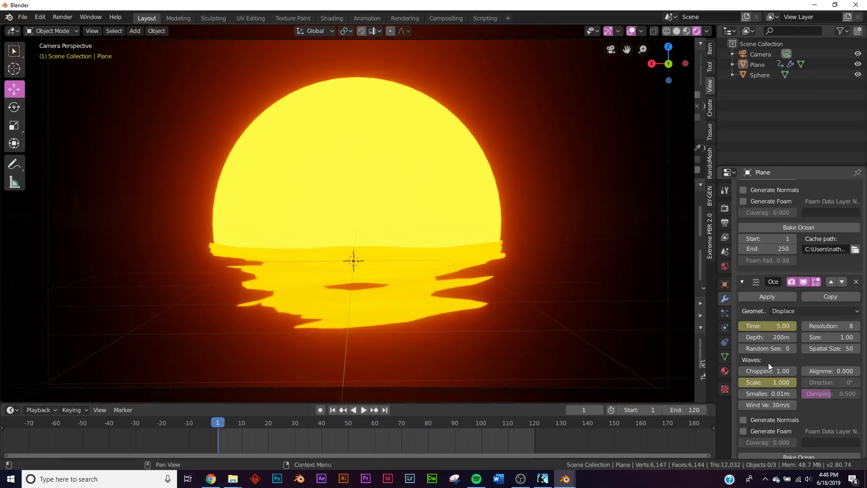
# In the scene's output settings, set the render file format to FFmpeg video.
pyautogui.scroll(4, 754, 334)
pyautogui.click(723, 208)
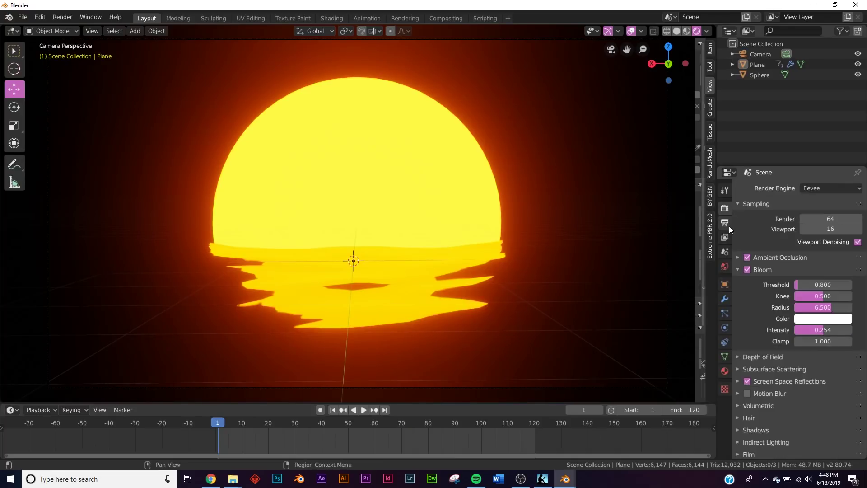
pyautogui.click(725, 222)
pyautogui.scroll(-1, 819, 283)
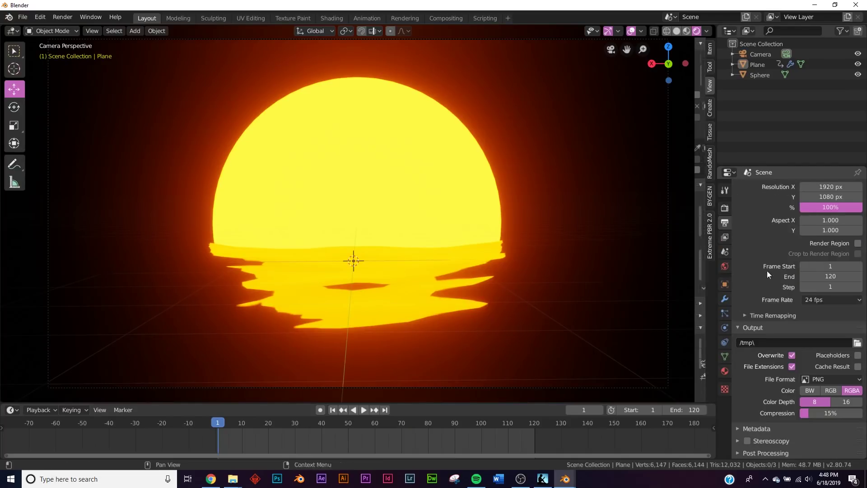
pyautogui.click(836, 379)
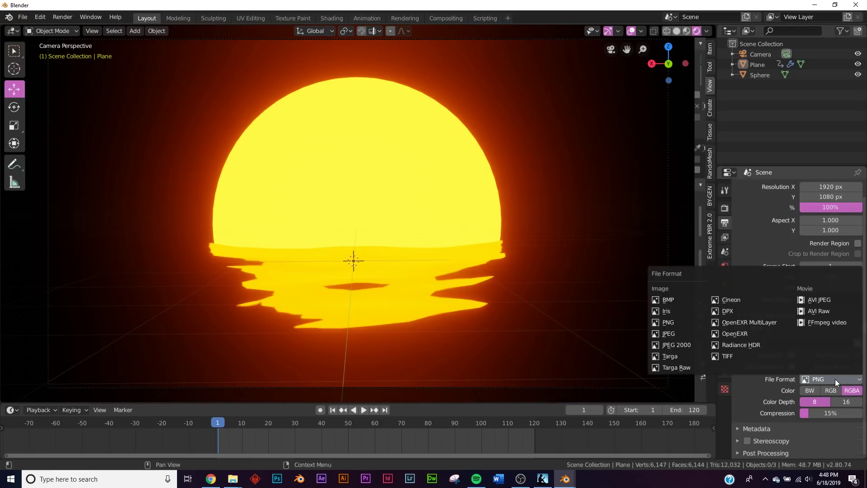
pyautogui.click(828, 322)
pyautogui.scroll(-5, 770, 406)
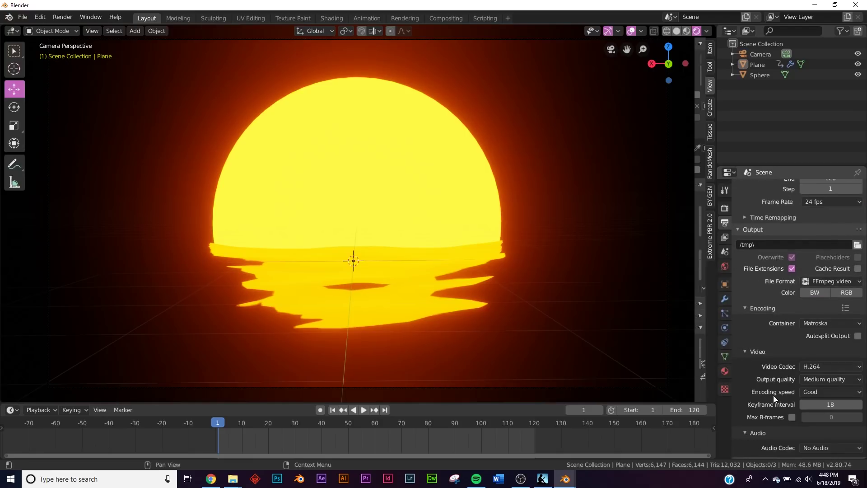
# Set the video encoding container to MPEG-4 and the output quality to High quality.
pyautogui.click(822, 323)
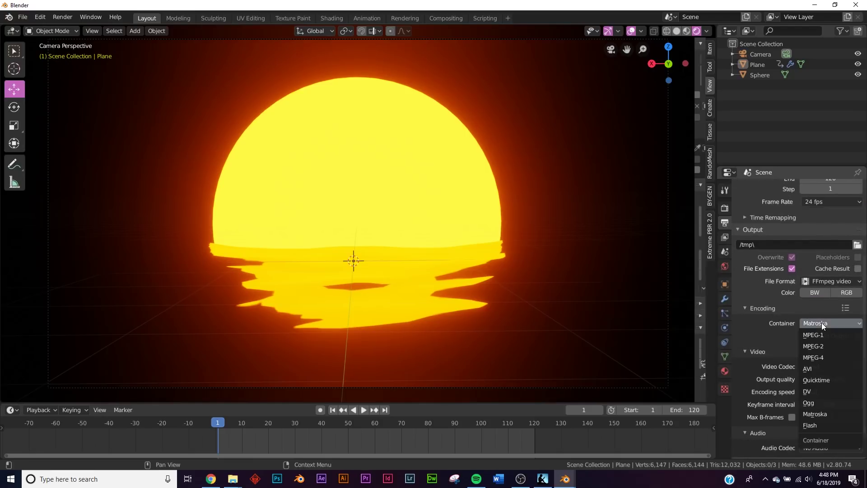
pyautogui.click(819, 358)
pyautogui.click(817, 379)
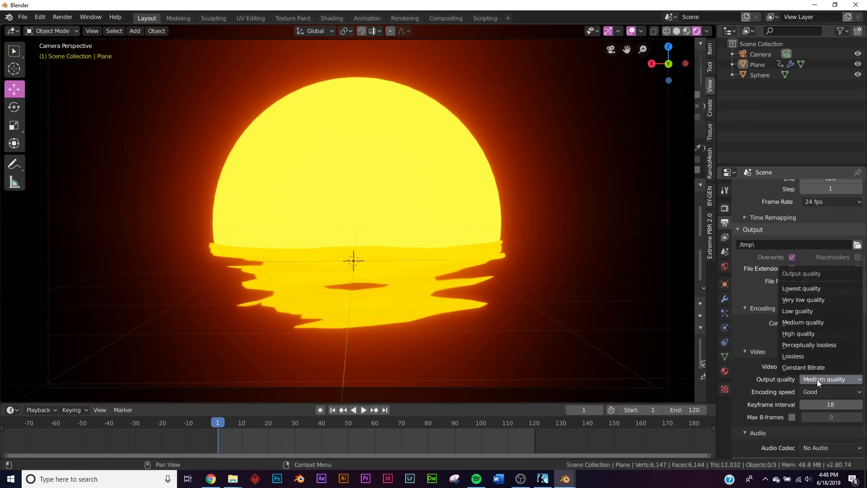
pyautogui.click(817, 333)
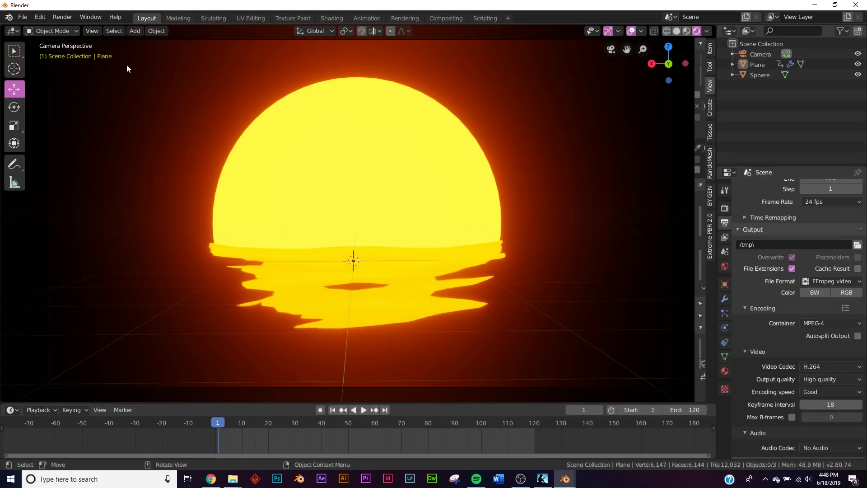
# Look at the available render commands and play the finished sunset loop in the viewport.
pyautogui.click(68, 18)
pyautogui.click(364, 410)
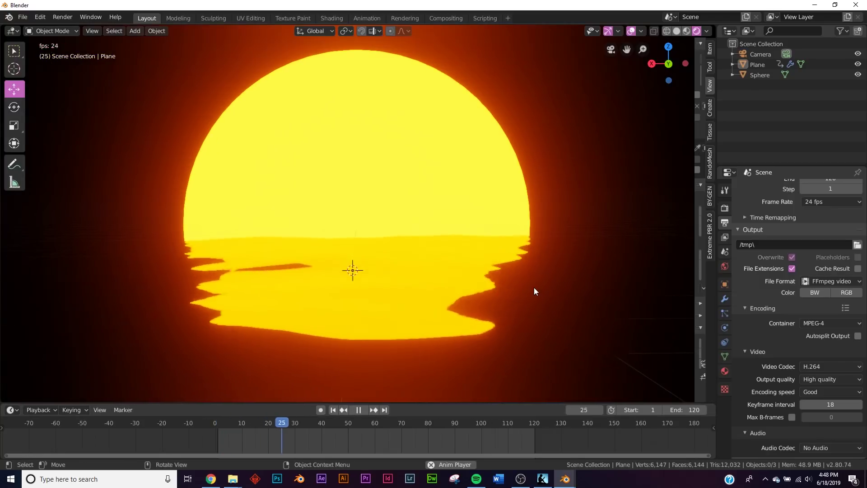